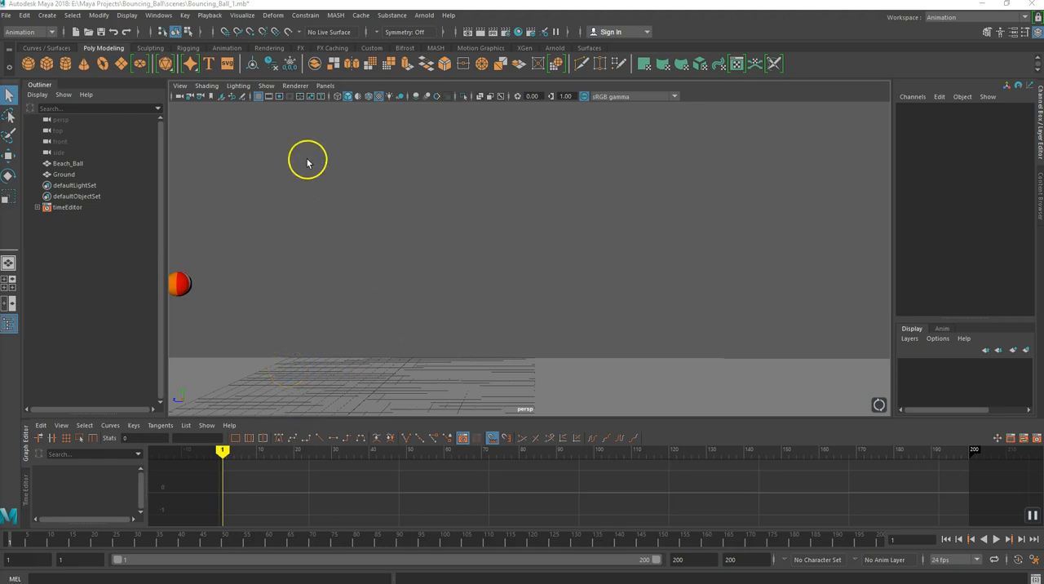
- Display the animation tools, preview the bounce up to frame 91 and select the beach ball
{"action": "left_click", "coordinate": [228, 48]}
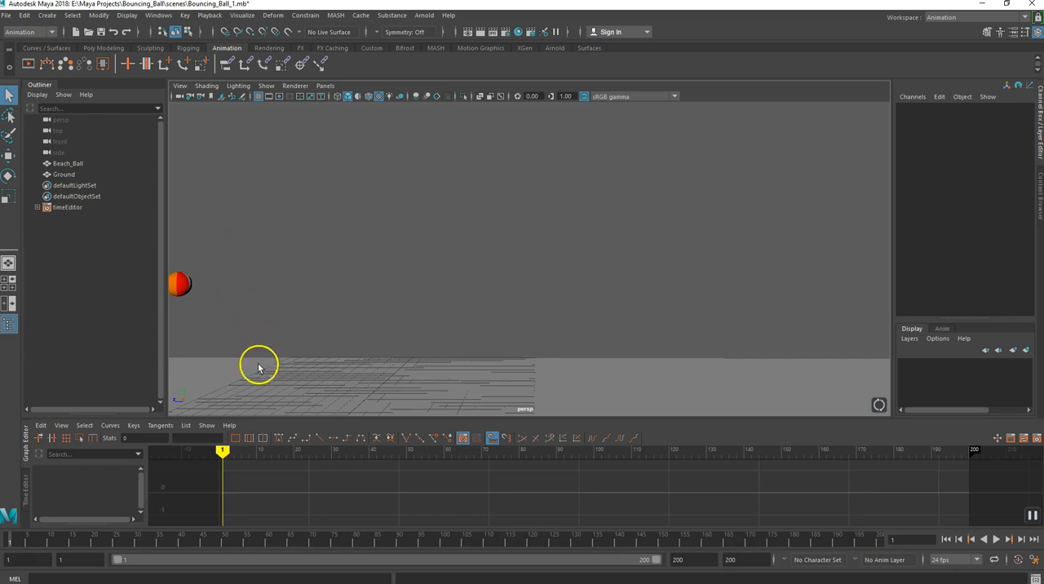
{"action": "mouse_move", "coordinate": [222, 451]}
{"action": "left_mouse_down"}
{"action": "mouse_move", "coordinate": [387, 463]}
{"action": "mouse_move", "coordinate": [560, 456]}
{"action": "left_mouse_up"}
{"action": "left_click", "coordinate": [262, 473]}
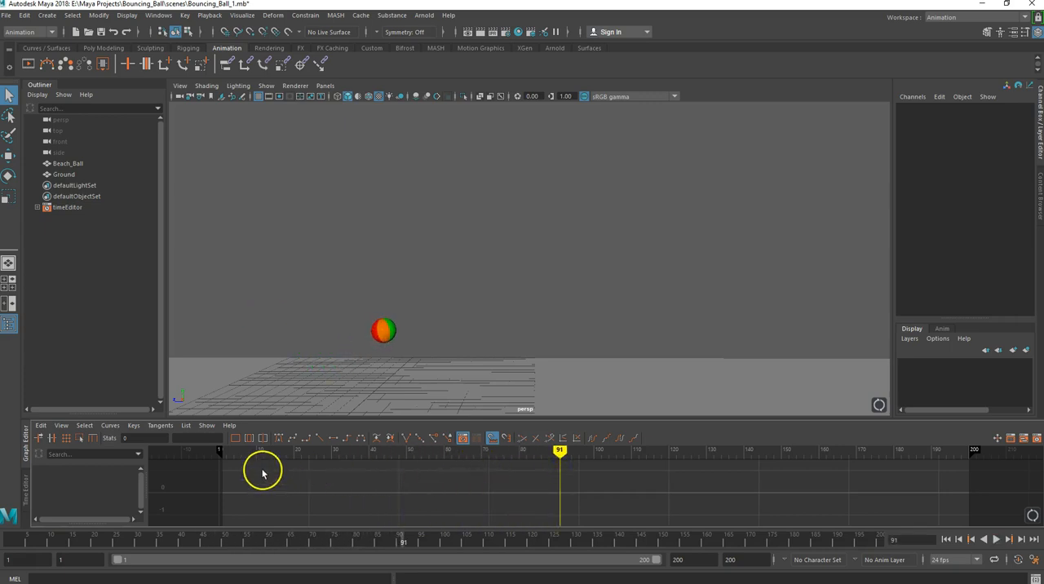
{"action": "left_click", "coordinate": [385, 332]}
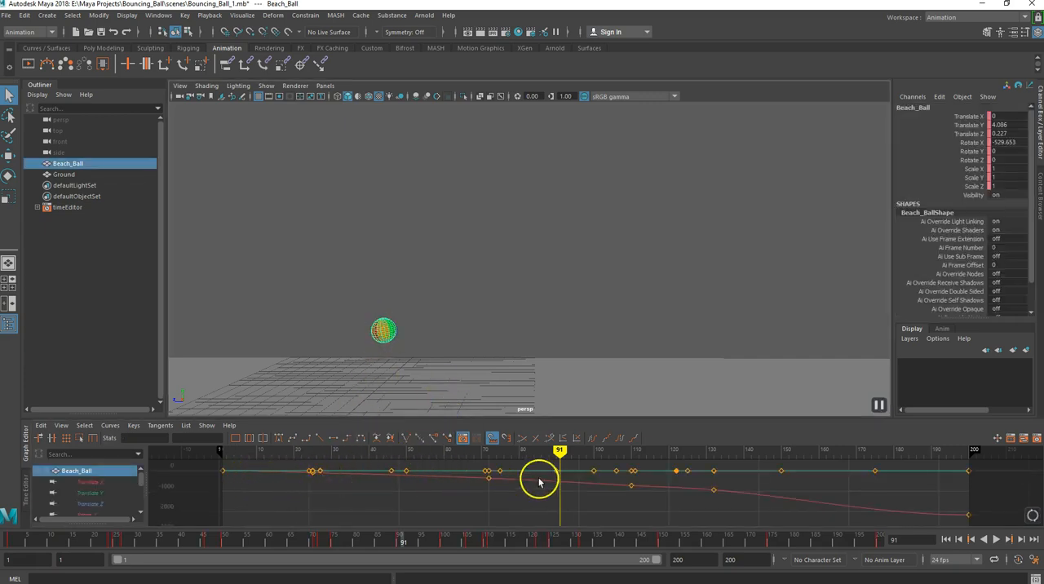
- Isolate the beach ball's Translate Y curve in the Graph Editor and scrub the bounce back to frame 29
{"action": "mouse_move", "coordinate": [560, 453]}
{"action": "left_mouse_down"}
{"action": "mouse_move", "coordinate": [370, 455]}
{"action": "mouse_move", "coordinate": [438, 454]}
{"action": "mouse_move", "coordinate": [410, 453]}
{"action": "left_mouse_up"}
{"action": "left_click", "coordinate": [226, 459]}
{"action": "left_click", "coordinate": [89, 493]}
{"action": "left_click", "coordinate": [309, 512]}
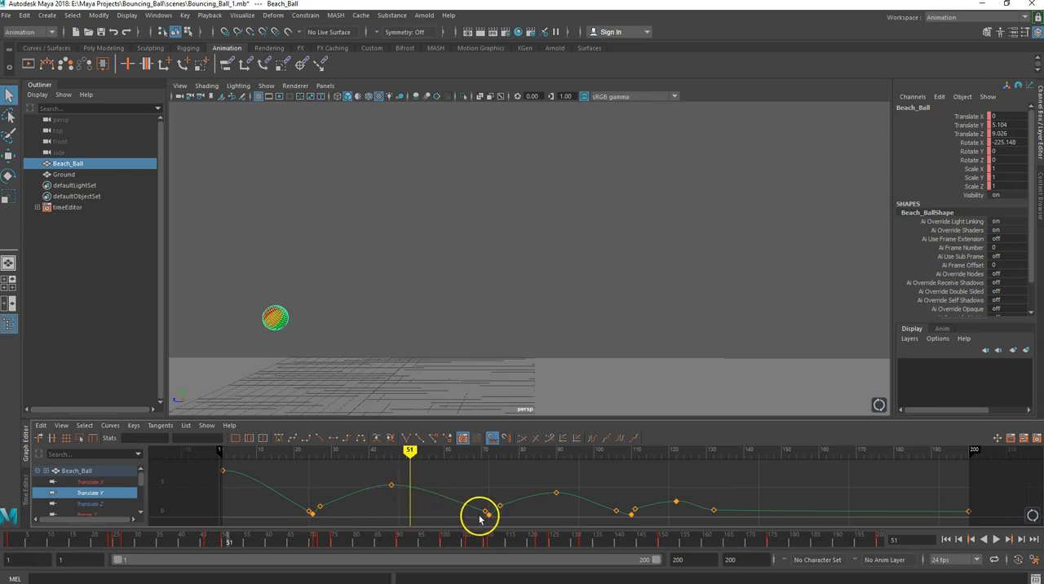
{"action": "mouse_move", "coordinate": [410, 454]}
{"action": "left_mouse_down"}
{"action": "mouse_move", "coordinate": [296, 457]}
{"action": "mouse_move", "coordinate": [337, 465]}
{"action": "mouse_move", "coordinate": [316, 465]}
{"action": "mouse_move", "coordinate": [327, 465]}
{"action": "left_mouse_up"}
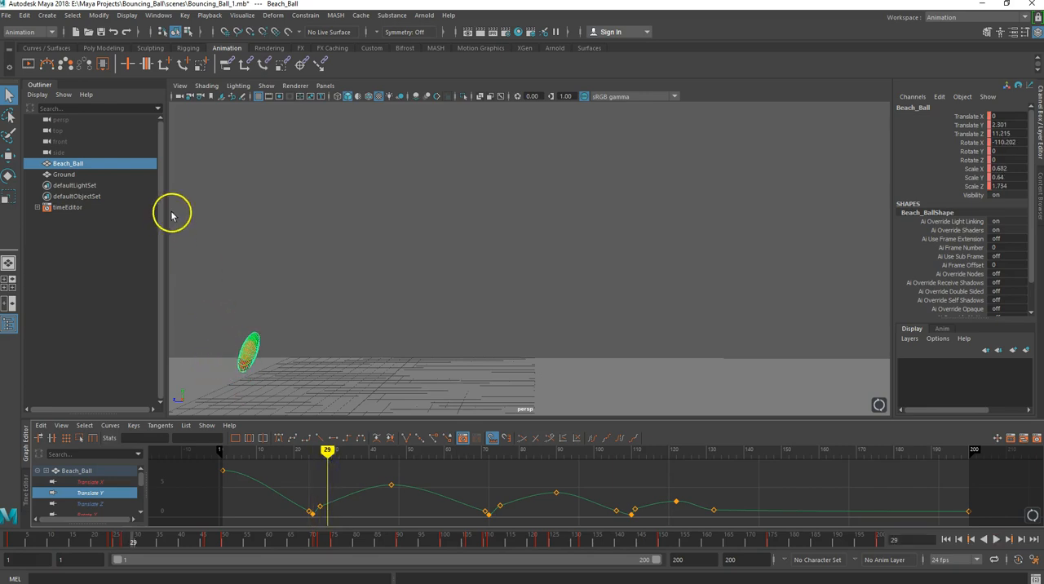
- Create a motion trail for the beach ball and shift its trail keys at frames 75, 90, 111 and 122 slightly sideways
{"action": "left_click", "coordinate": [46, 63]}
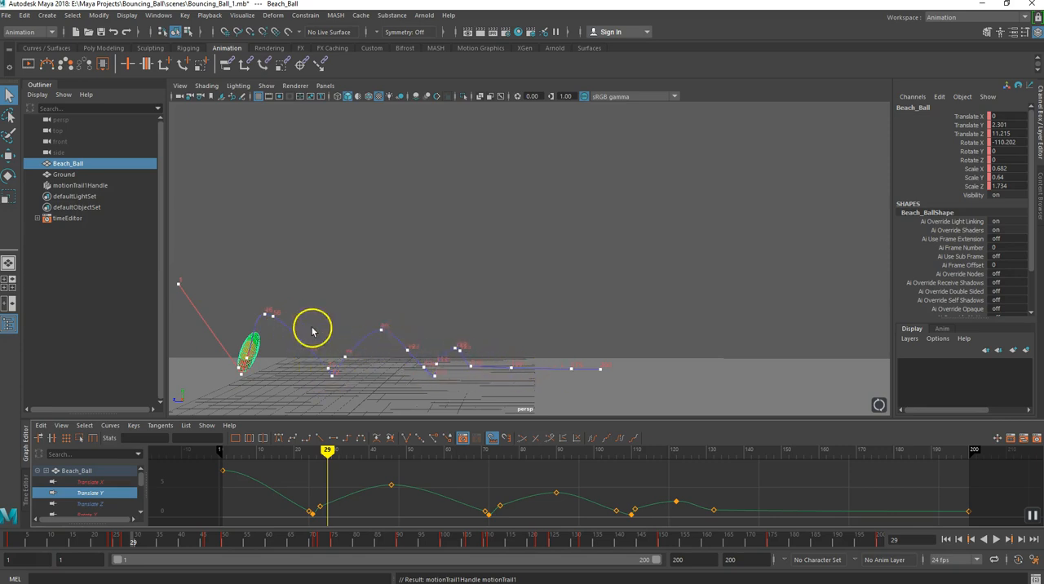
{"action": "left_click_drag", "start_coordinate": [328, 455], "coordinate": [437, 483]}
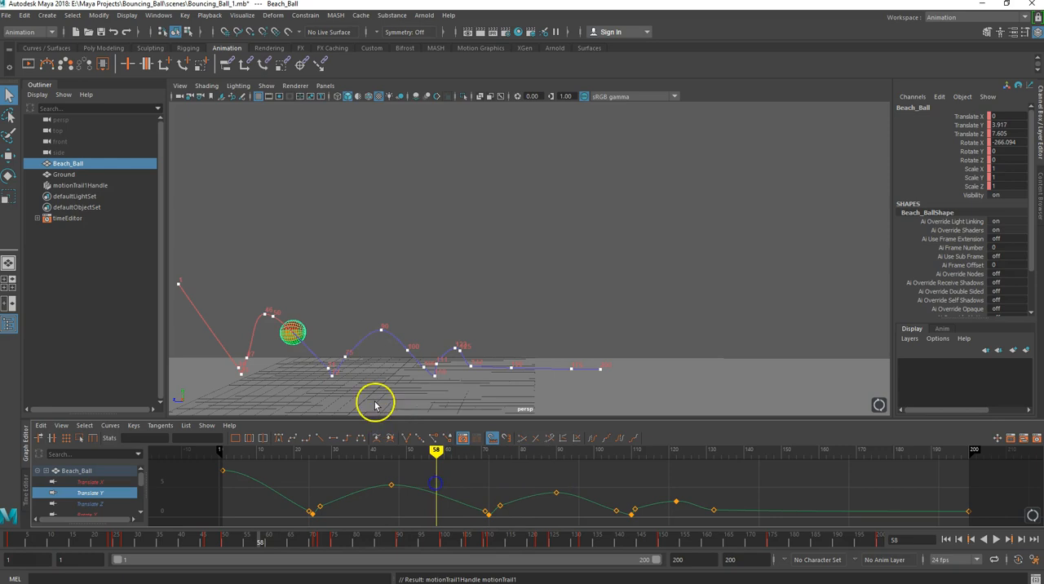
{"action": "left_click", "coordinate": [345, 359]}
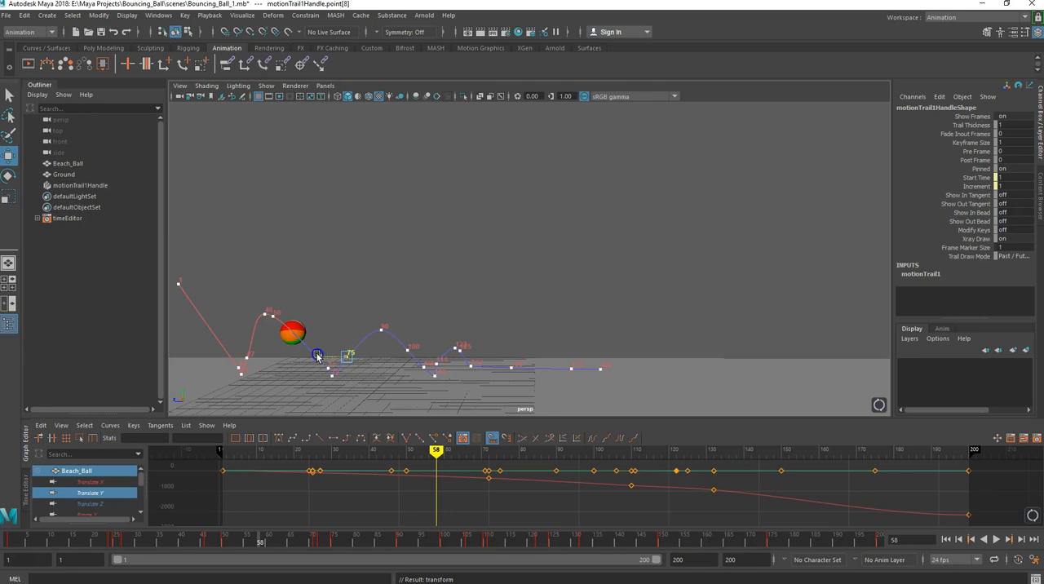
{"action": "left_click", "coordinate": [380, 331]}
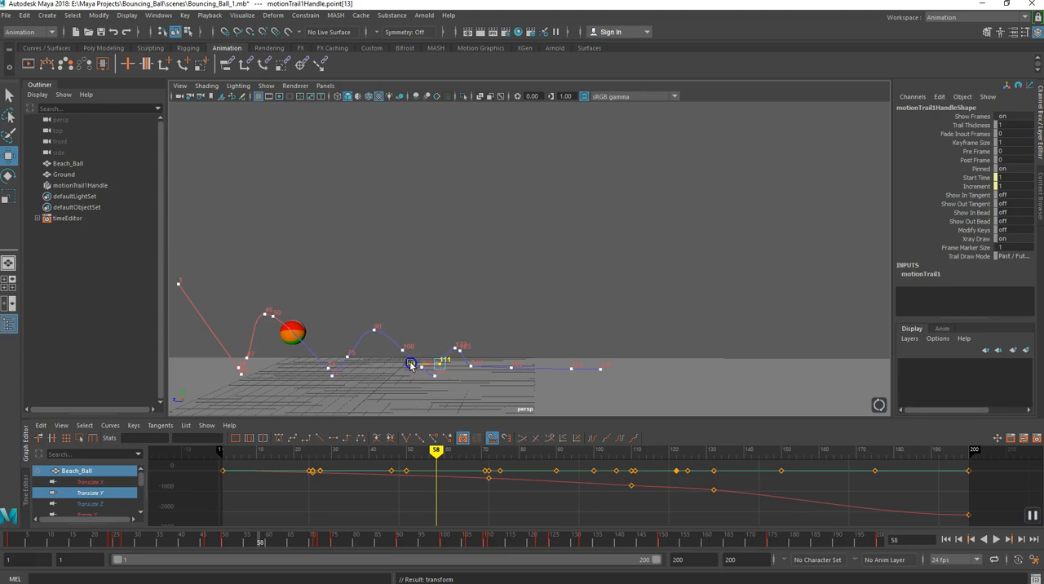
{"action": "left_click", "coordinate": [454, 348]}
{"action": "left_click", "coordinate": [427, 348]}
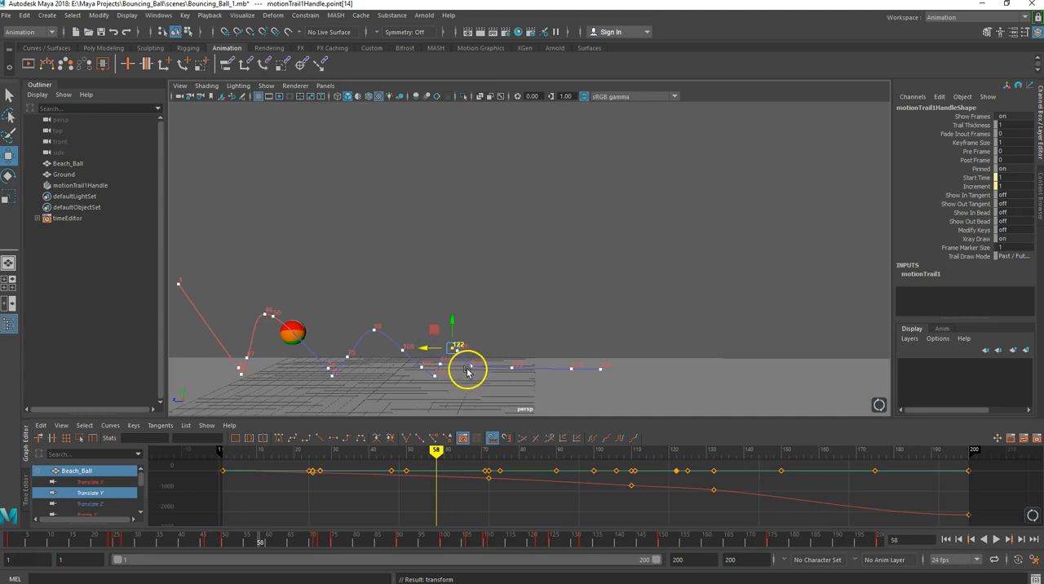
{"action": "mouse_move", "coordinate": [471, 370]}
{"action": "left_mouse_down", "text": "alt"}
{"action": "mouse_move", "coordinate": [482, 364]}
{"action": "mouse_move", "coordinate": [467, 365]}
{"action": "left_mouse_up", "text": "alt"}
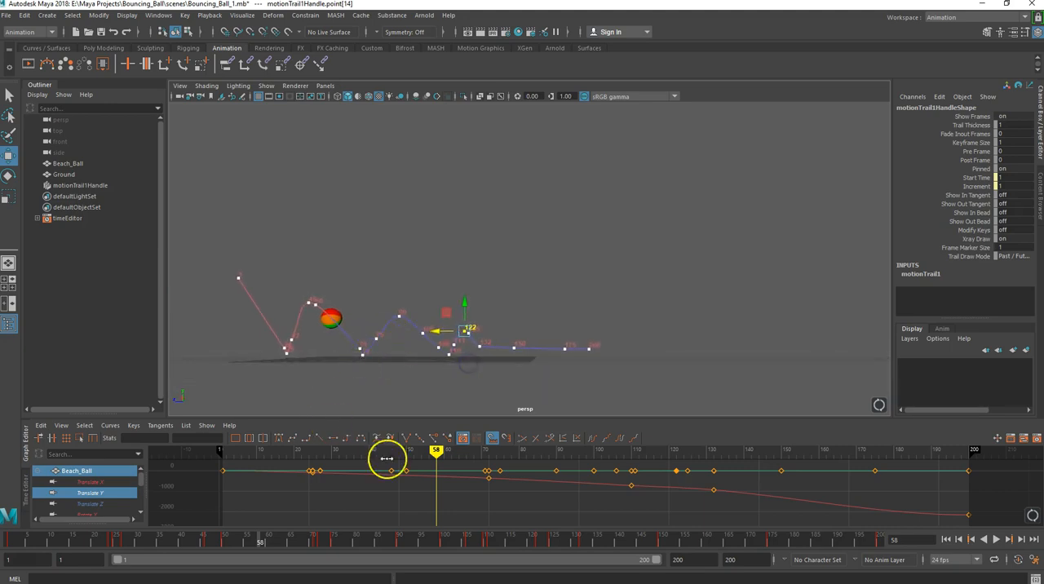
- Scrub to frame 64, play the ball's animation along the edited motion trail and stop the playback
{"action": "mouse_move", "coordinate": [435, 449]}
{"action": "left_mouse_down"}
{"action": "mouse_move", "coordinate": [303, 457]}
{"action": "mouse_move", "coordinate": [483, 493]}
{"action": "mouse_move", "coordinate": [669, 511]}
{"action": "mouse_move", "coordinate": [728, 530]}
{"action": "mouse_move", "coordinate": [914, 535]}
{"action": "mouse_move", "coordinate": [854, 569]}
{"action": "mouse_move", "coordinate": [458, 513]}
{"action": "left_mouse_up"}
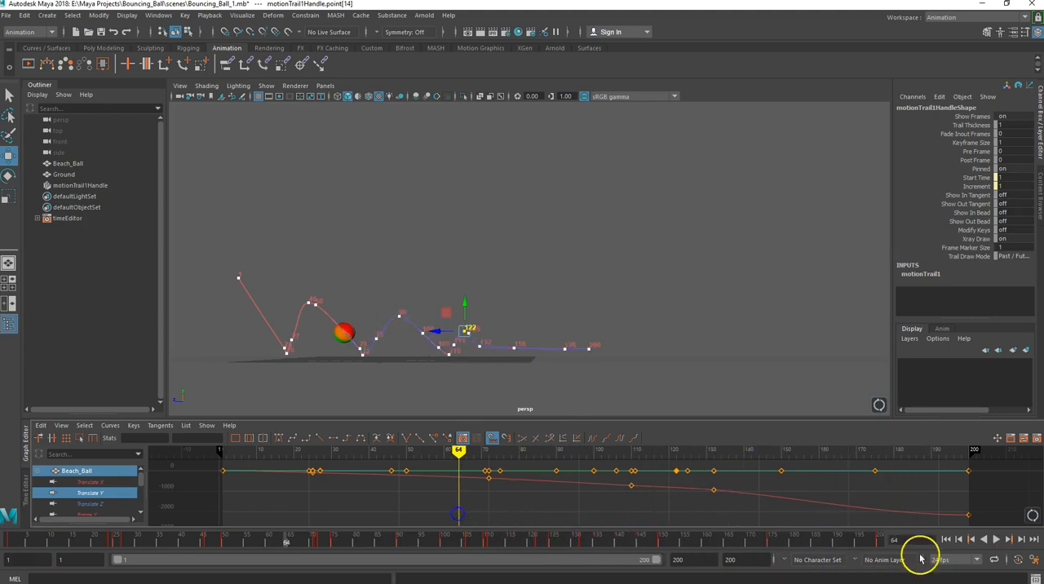
{"action": "left_click", "coordinate": [996, 539]}
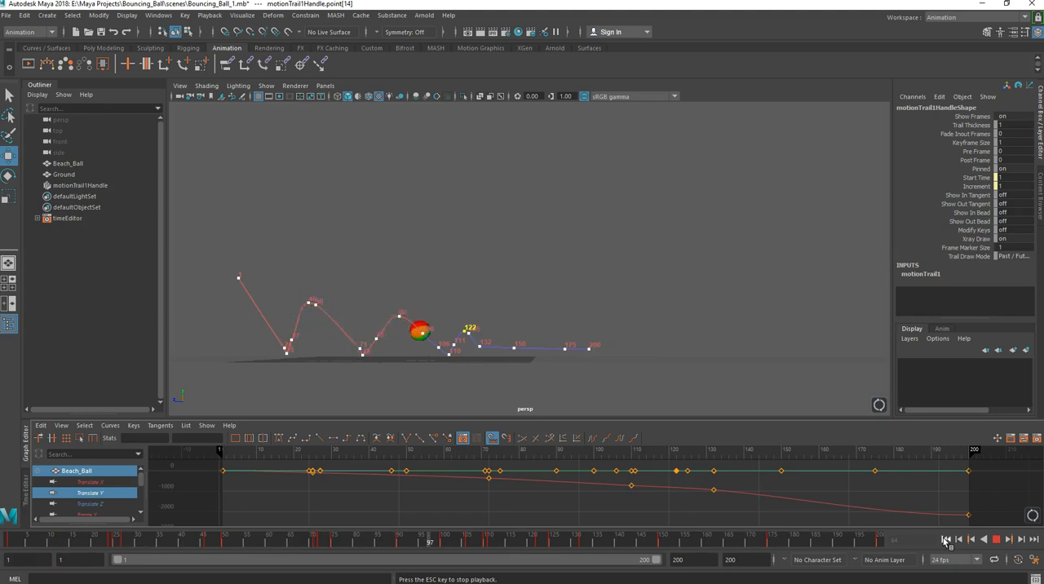
{"action": "left_click", "coordinate": [996, 539]}
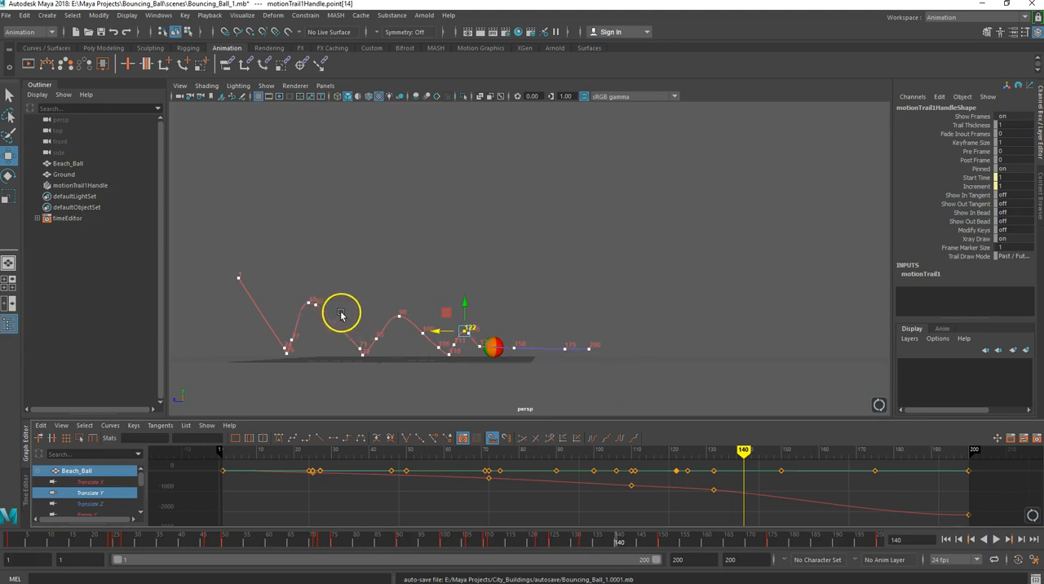
- Delete the ball's motion trail and return the animation to frame 1
{"action": "left_click", "coordinate": [62, 186]}
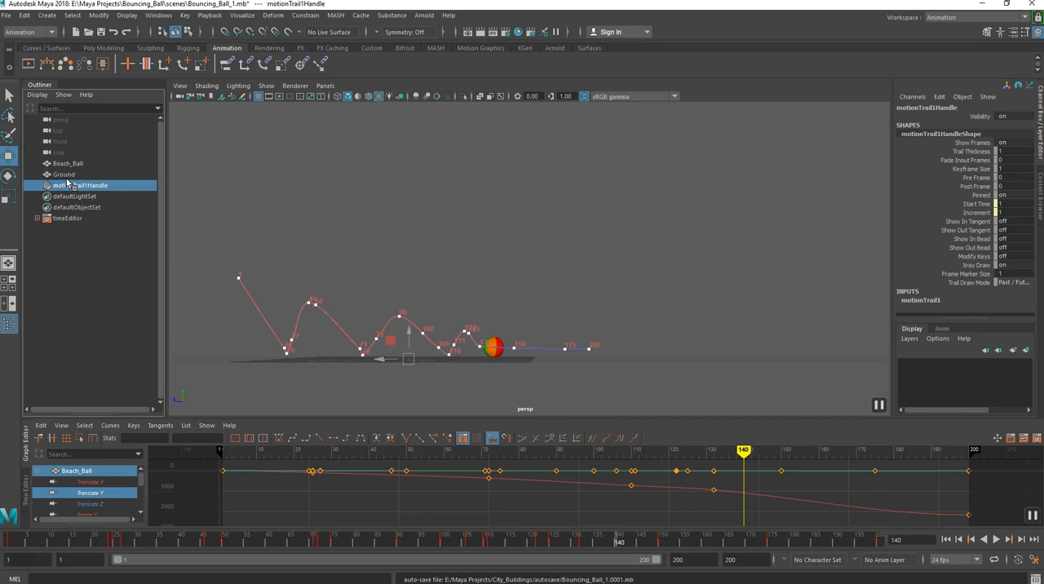
{"action": "key", "text": "Delete"}
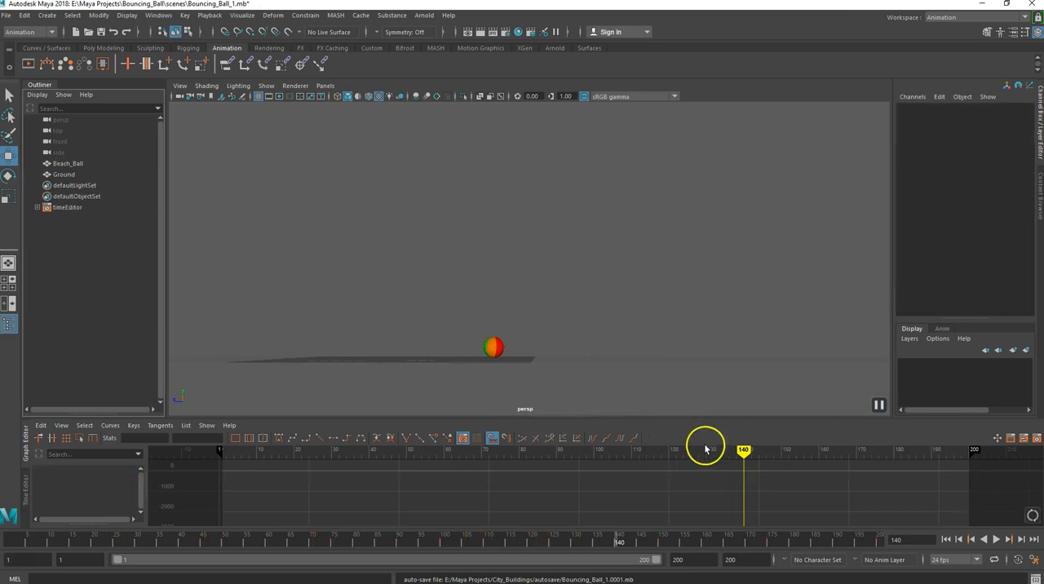
{"action": "mouse_move", "coordinate": [742, 450]}
{"action": "left_mouse_down"}
{"action": "mouse_move", "coordinate": [314, 455]}
{"action": "mouse_move", "coordinate": [214, 444]}
{"action": "mouse_move", "coordinate": [169, 425]}
{"action": "mouse_move", "coordinate": [227, 425]}
{"action": "left_mouse_up"}
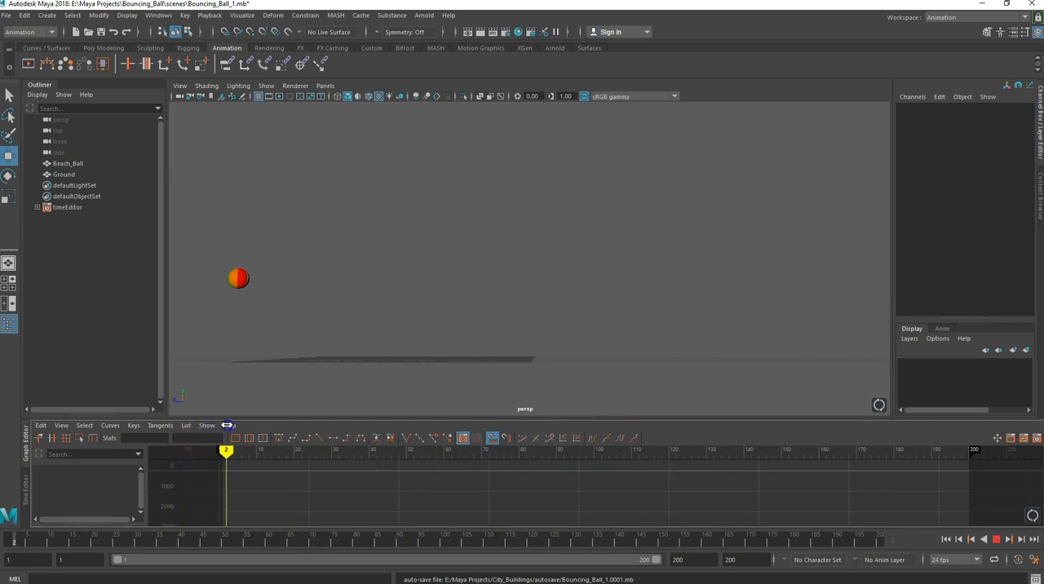
{"action": "left_click", "coordinate": [945, 540]}
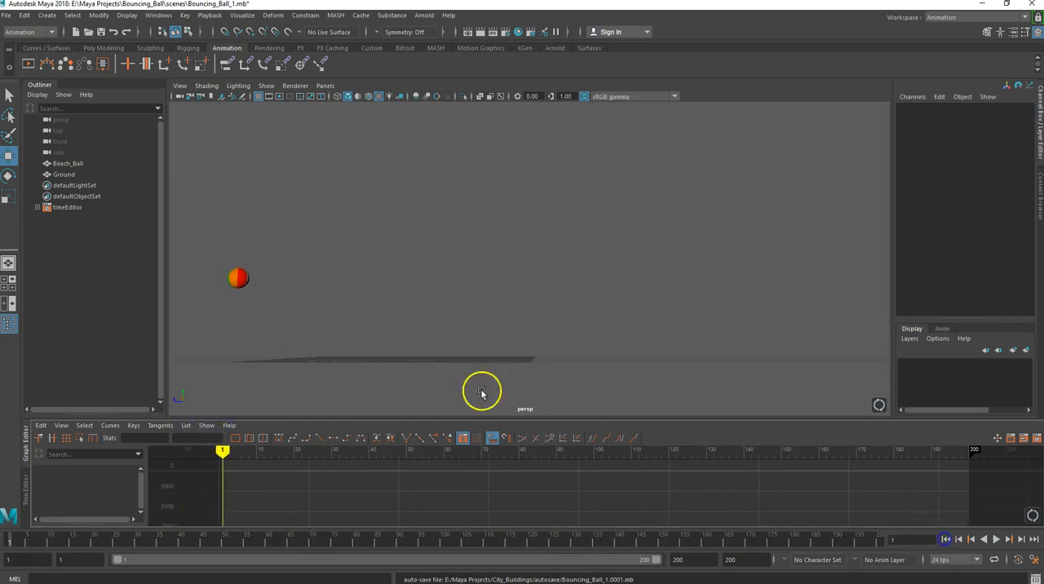
- Turn on ghosting for the beach ball at frame 10 and scrub back to frame 3 to view the ghosted positions
{"action": "left_click", "coordinate": [68, 65]}
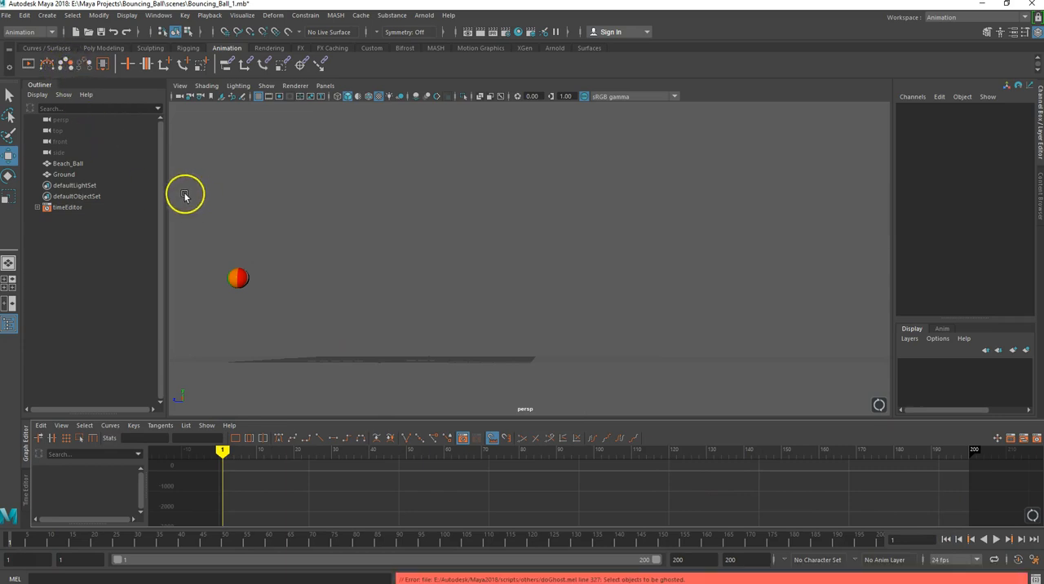
{"action": "left_click_drag", "start_coordinate": [222, 455], "coordinate": [256, 455]}
{"action": "left_click", "coordinate": [244, 299]}
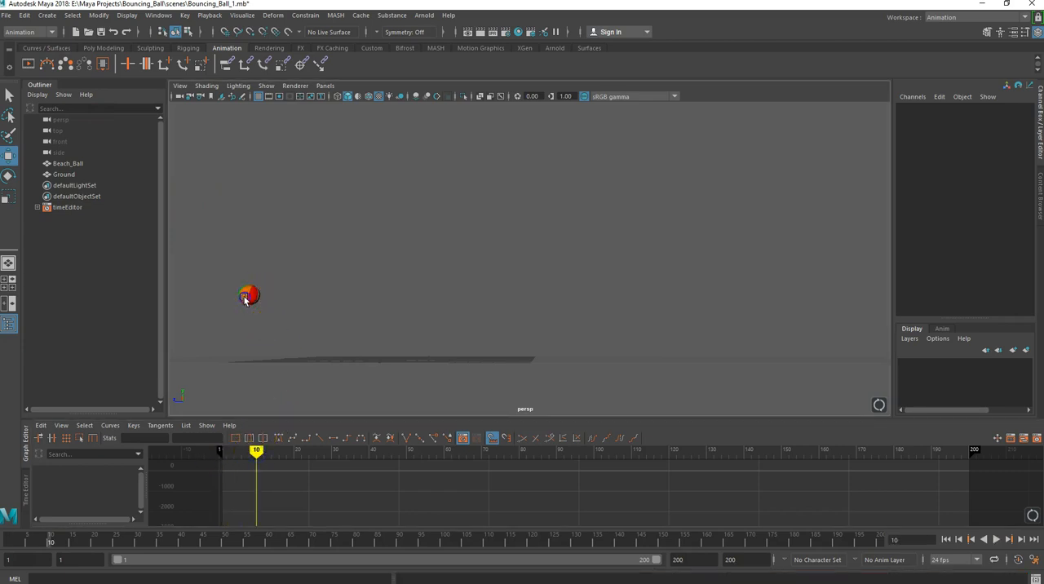
{"action": "left_click", "coordinate": [66, 64]}
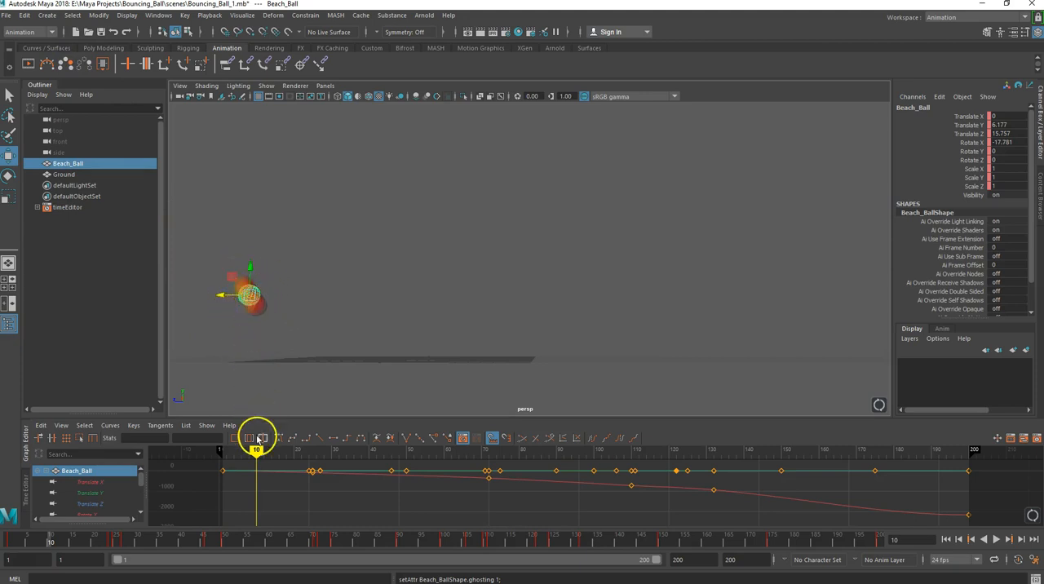
{"action": "left_click_drag", "start_coordinate": [256, 457], "coordinate": [230, 467]}
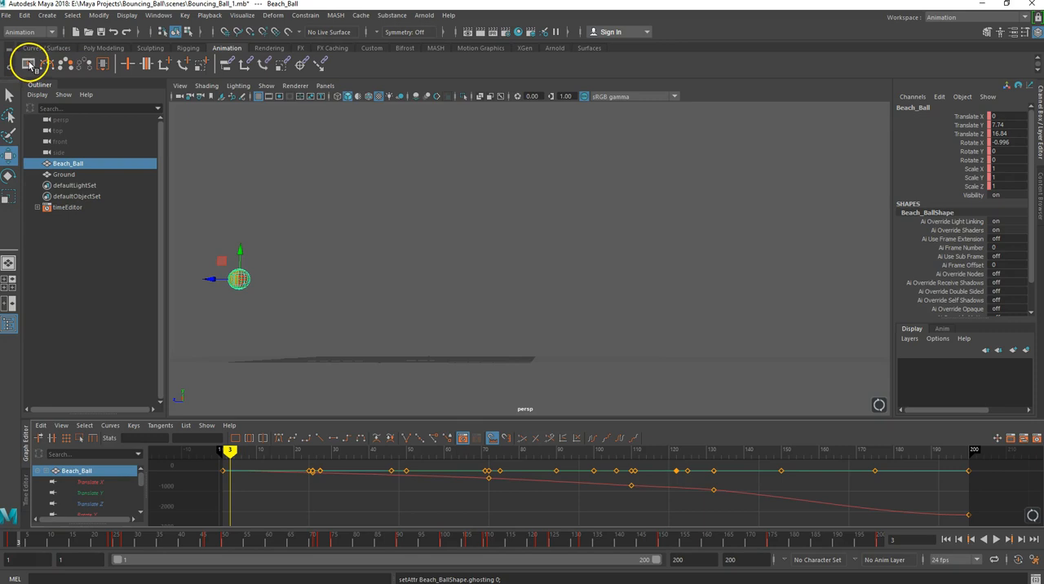
- Playblast the bouncing ball animation, close the resulting movie and rewind the scene to frame 1
{"action": "left_click", "coordinate": [28, 65]}
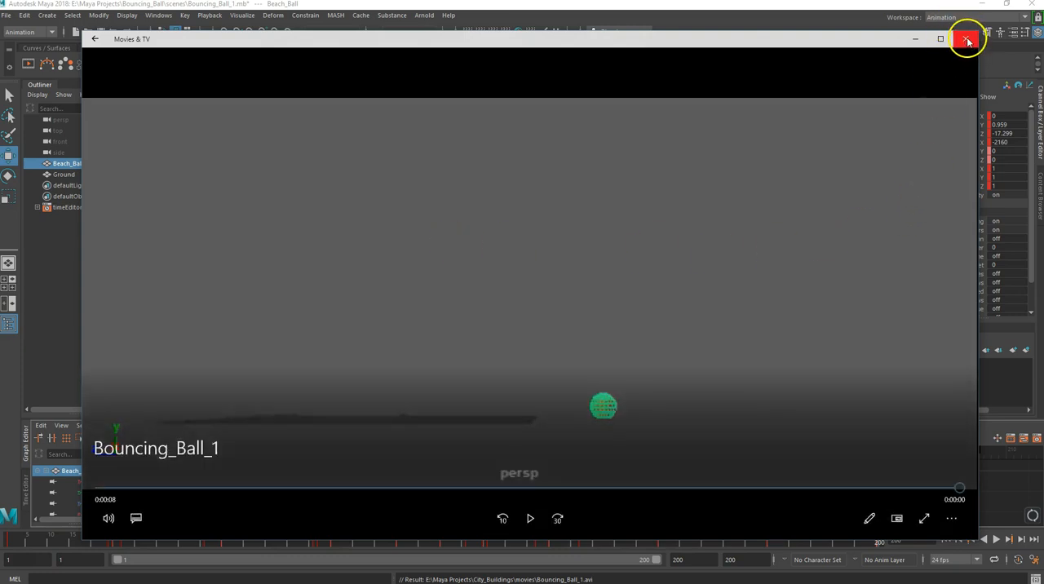
{"action": "left_click", "coordinate": [968, 41]}
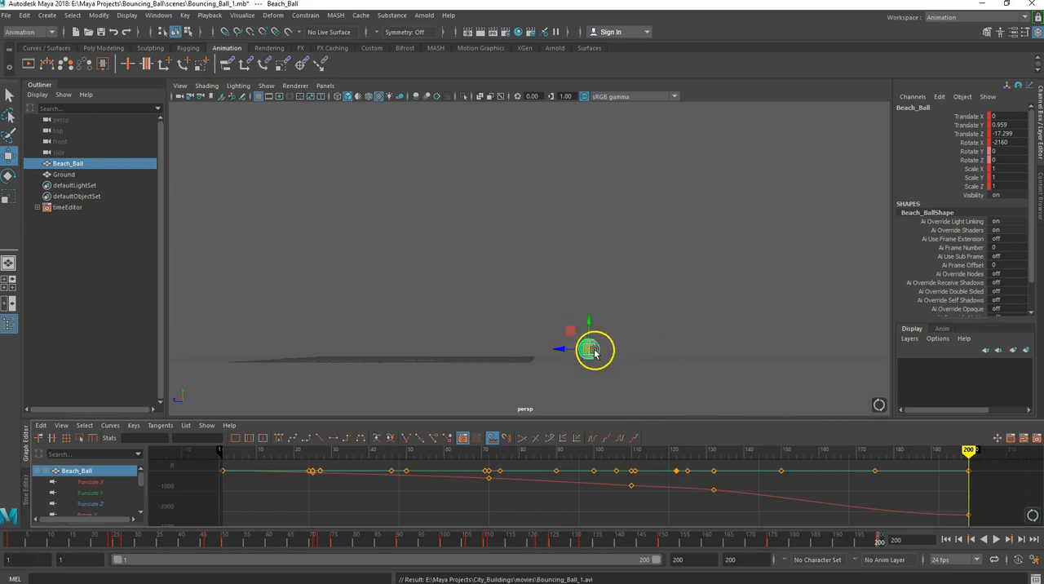
{"action": "mouse_move", "coordinate": [967, 449]}
{"action": "left_mouse_down"}
{"action": "mouse_move", "coordinate": [305, 430]}
{"action": "mouse_move", "coordinate": [235, 420]}
{"action": "left_mouse_up"}
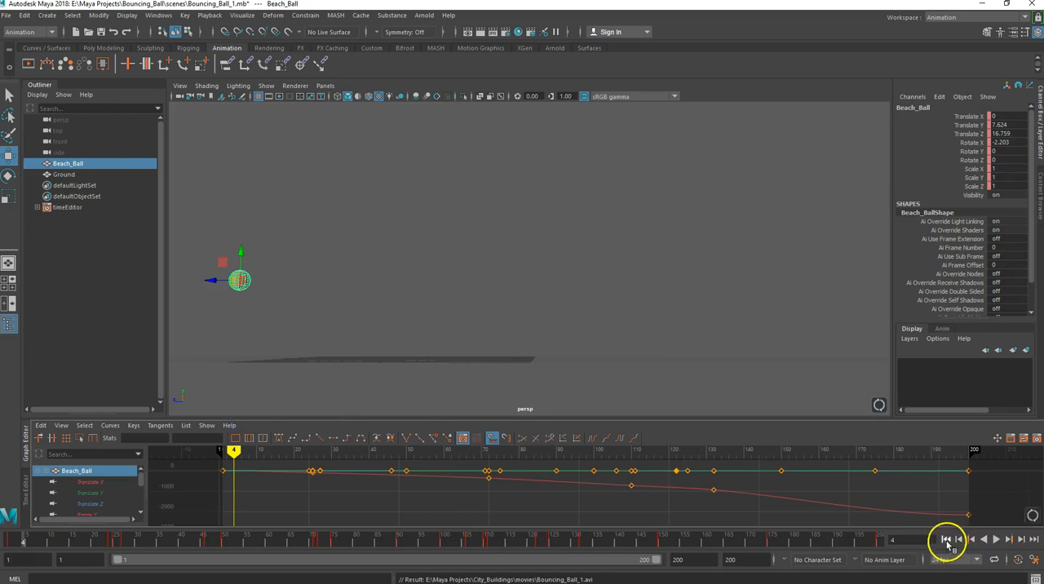
{"action": "left_click", "coordinate": [945, 539]}
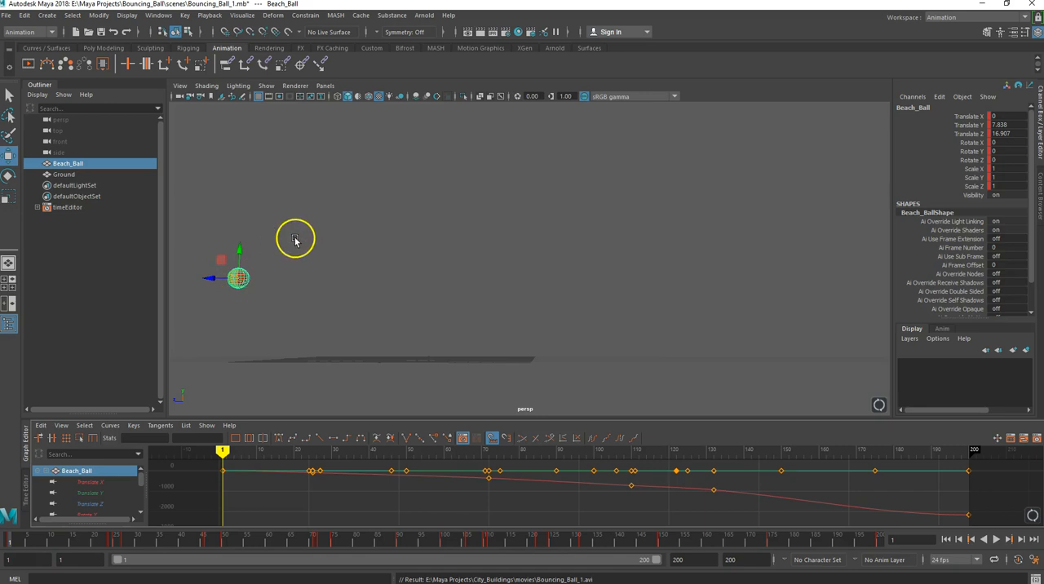
- Add an Arnold Physical Sky light and render the perspective view at frame 2 with Arnold
{"action": "left_click_drag", "start_coordinate": [304, 281], "coordinate": [380, 303], "text": "alt"}
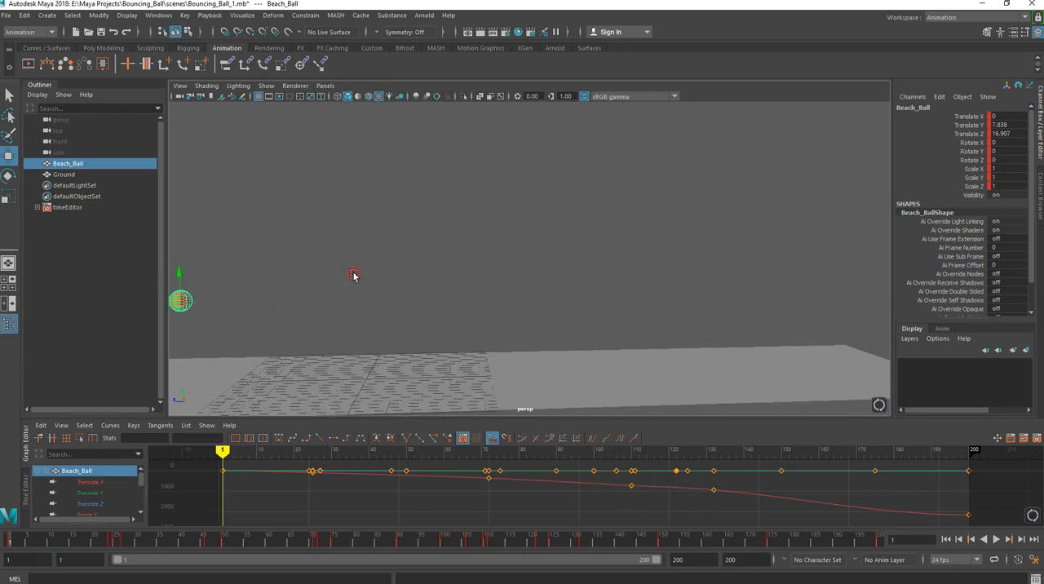
{"action": "left_click_drag", "start_coordinate": [354, 276], "coordinate": [348, 275], "text": "alt"}
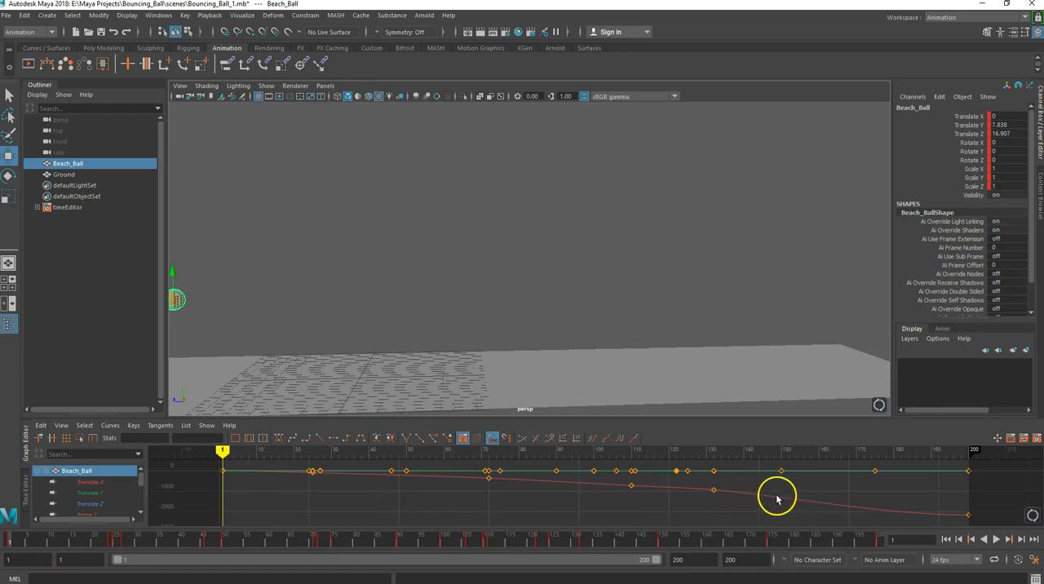
{"action": "mouse_move", "coordinate": [226, 450]}
{"action": "left_mouse_down"}
{"action": "mouse_move", "coordinate": [484, 471]}
{"action": "mouse_move", "coordinate": [785, 515]}
{"action": "mouse_move", "coordinate": [391, 480]}
{"action": "mouse_move", "coordinate": [239, 454]}
{"action": "mouse_move", "coordinate": [231, 438]}
{"action": "mouse_move", "coordinate": [226, 447]}
{"action": "left_mouse_up"}
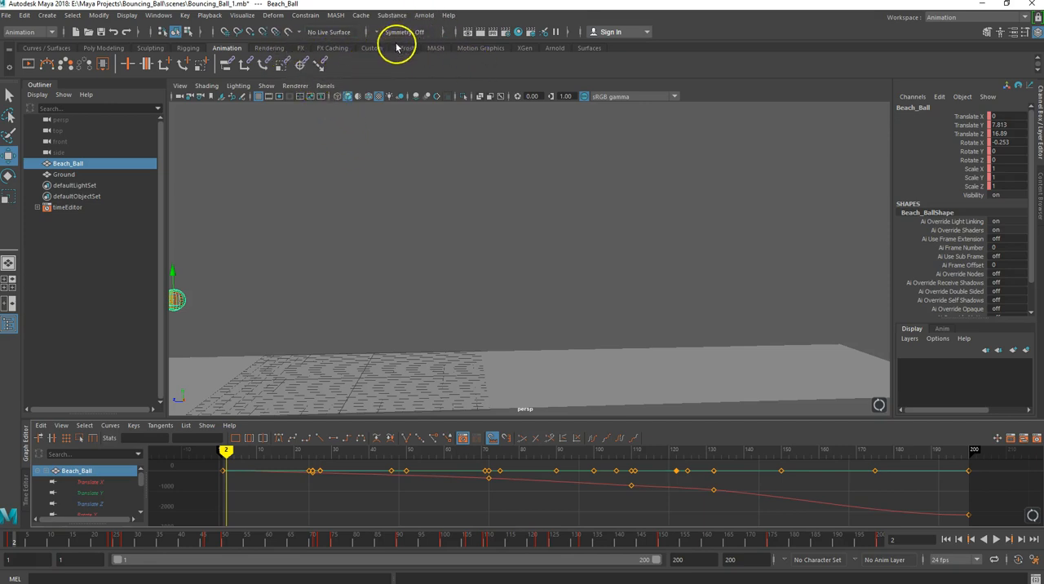
{"action": "left_click", "coordinate": [554, 48]}
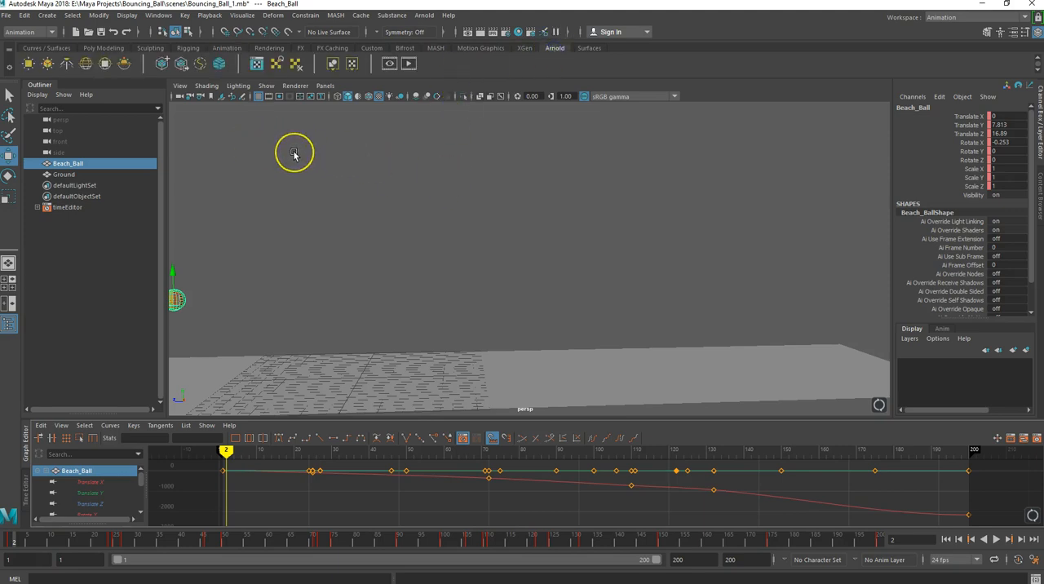
{"action": "left_click", "coordinate": [124, 64]}
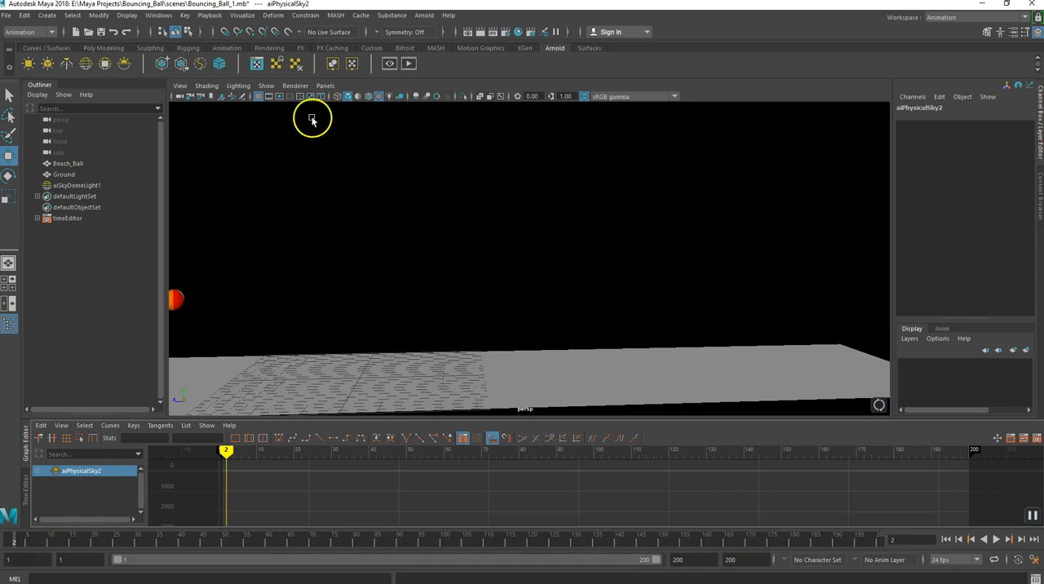
{"action": "left_click", "coordinate": [409, 64]}
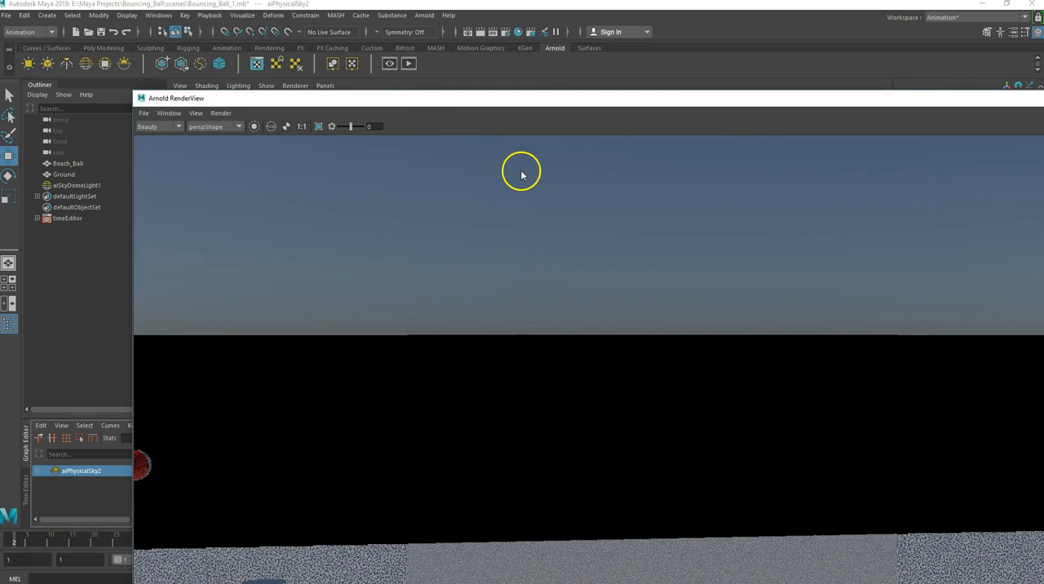
- Fit the Arnold RenderView window on screen and reposition the rendered image inside it
{"action": "left_click_drag", "start_coordinate": [477, 80], "coordinate": [484, 51]}
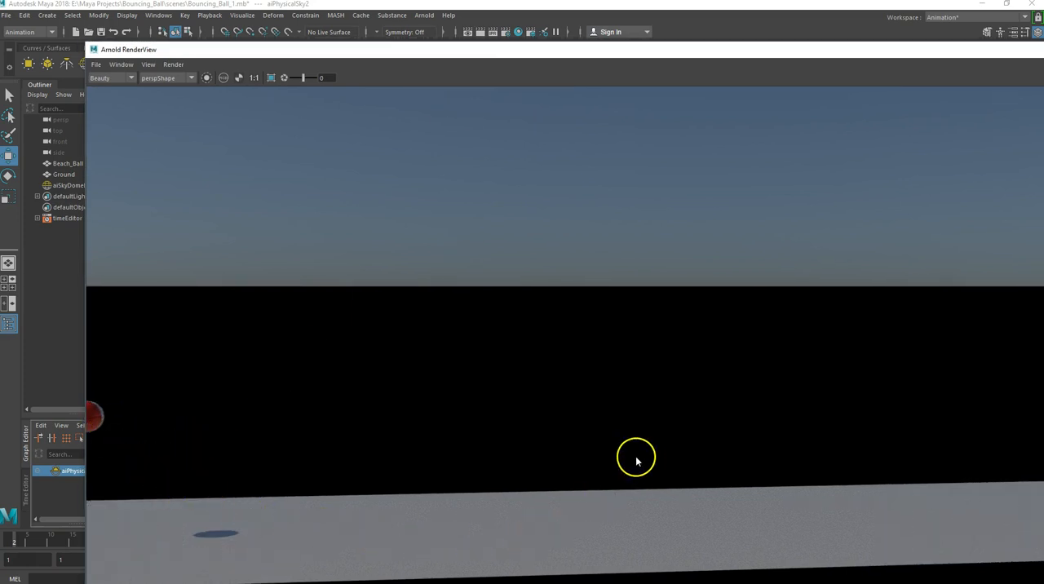
{"action": "left_click_drag", "start_coordinate": [90, 47], "coordinate": [319, 170]}
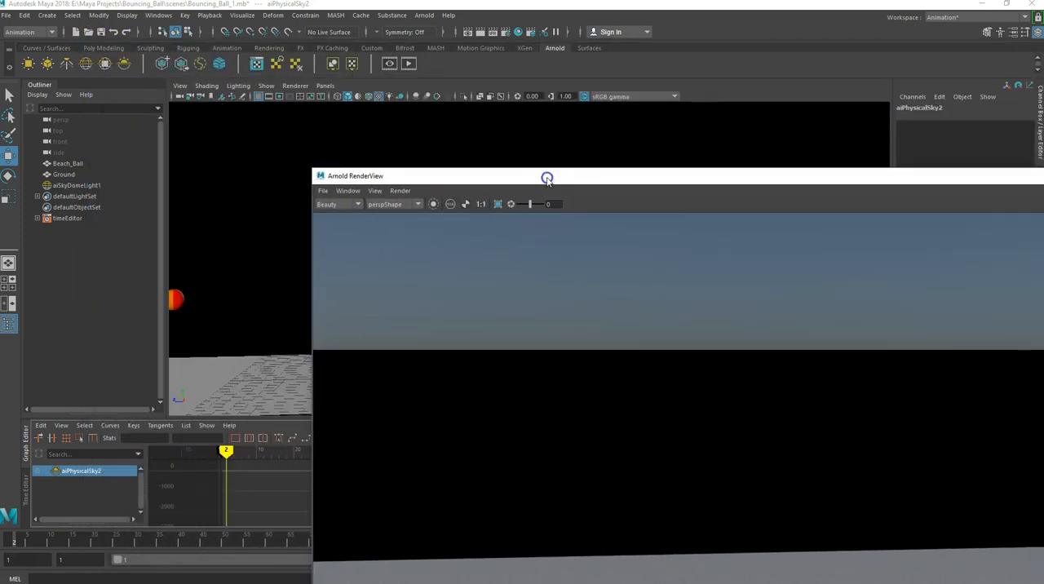
{"action": "left_click_drag", "start_coordinate": [545, 177], "coordinate": [342, 125]}
{"action": "left_click_drag", "start_coordinate": [385, 286], "coordinate": [503, 266]}
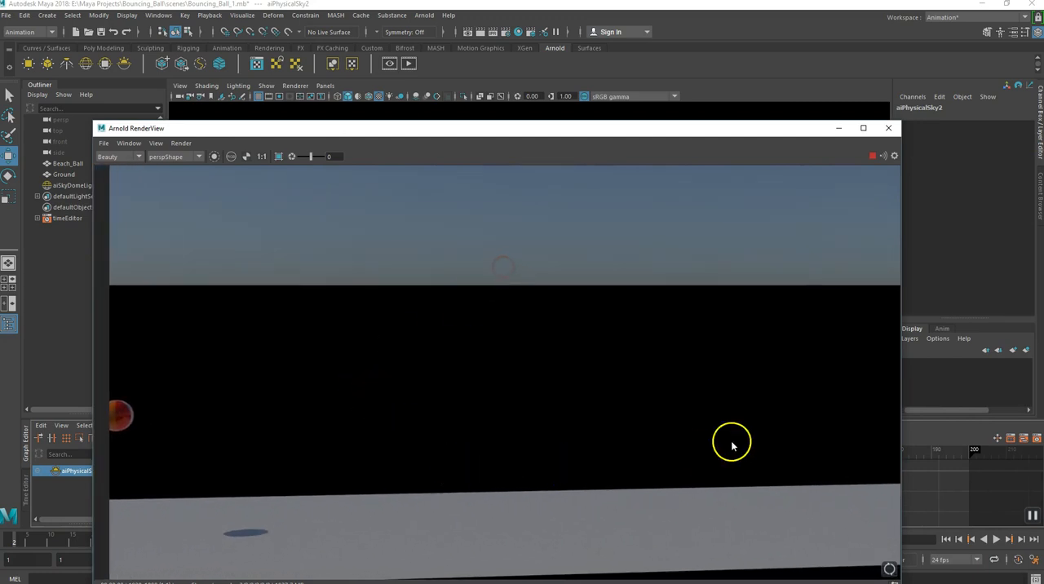
- Close the Arnold RenderView, save the scene and switch to the Rendering menu set
{"action": "left_click", "coordinate": [889, 128]}
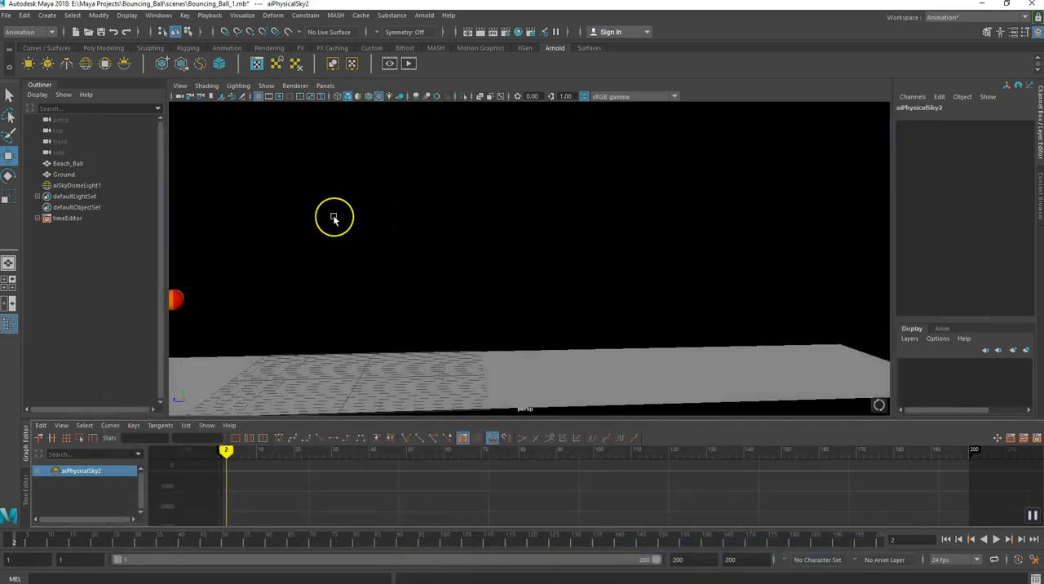
{"action": "key", "text": "ctrl+s"}
{"action": "key", "text": "F6"}
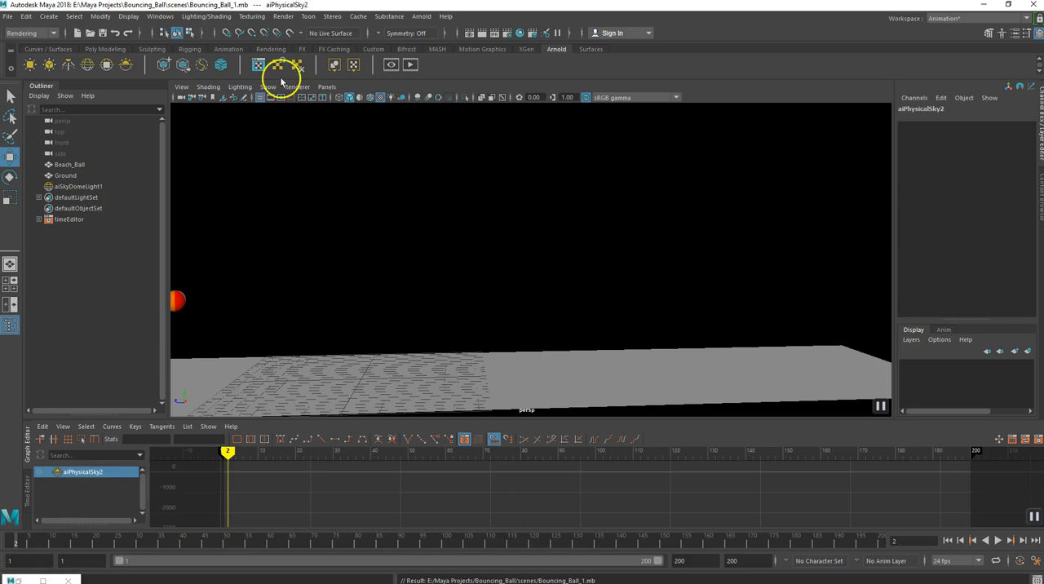
- Open the Render Settings and choose Arnold Renderer from the available renderers
{"action": "left_click", "coordinate": [283, 17]}
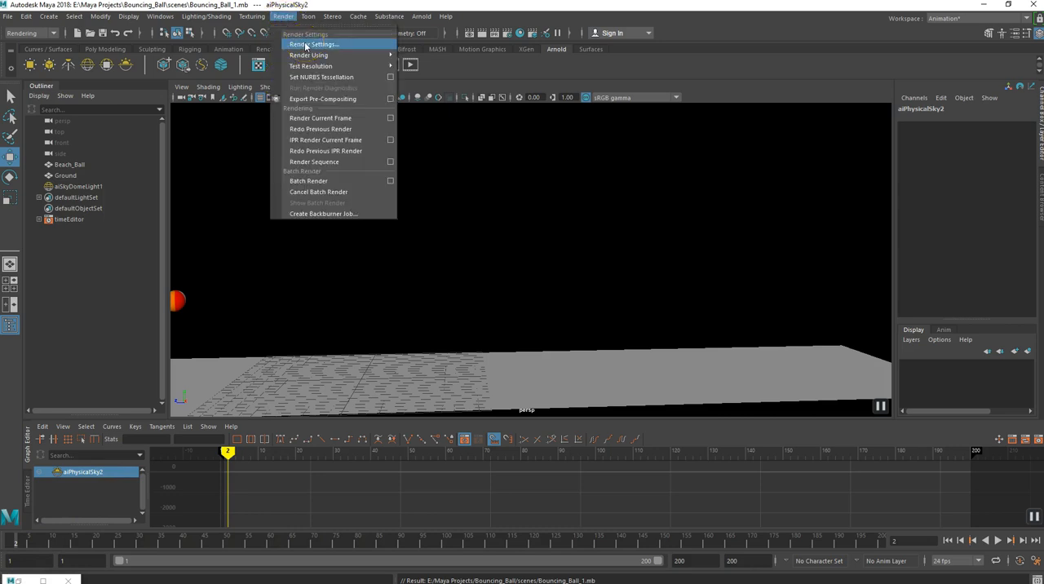
{"action": "left_click", "coordinate": [305, 45]}
{"action": "left_click_drag", "start_coordinate": [262, 106], "coordinate": [502, 90]}
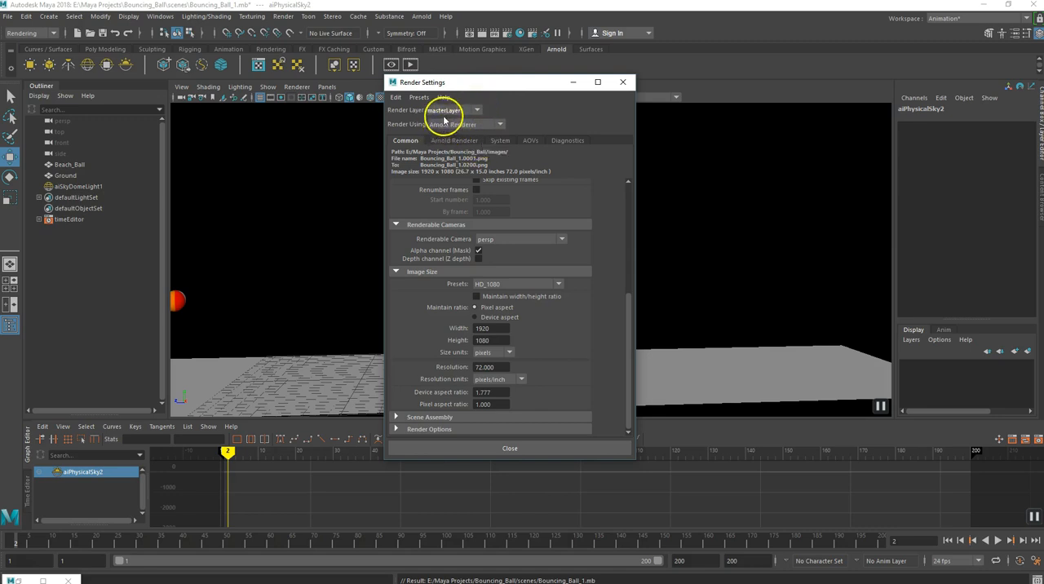
{"action": "left_click", "coordinate": [495, 124]}
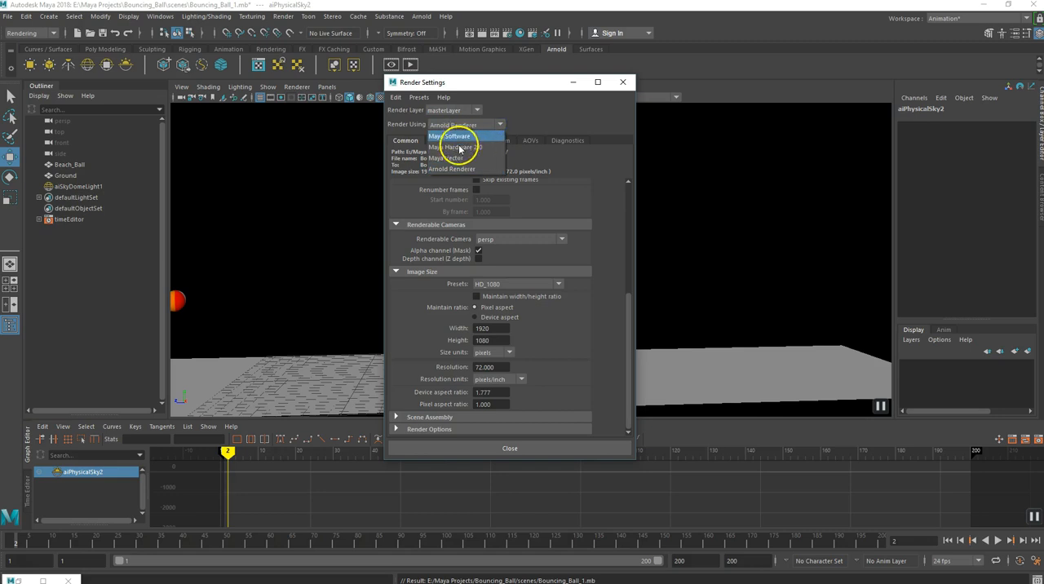
{"action": "left_click", "coordinate": [499, 124]}
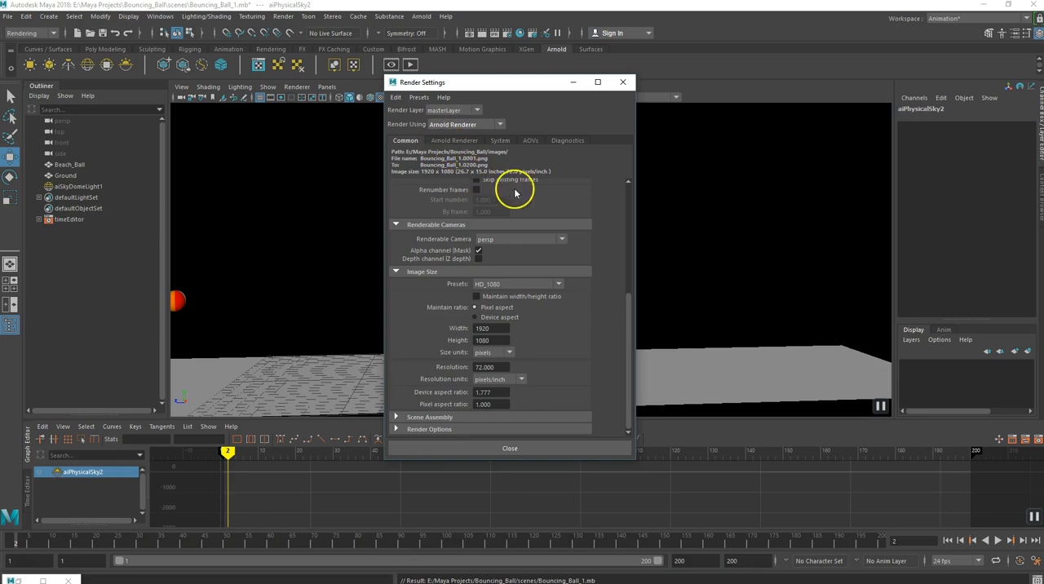
- Set the file output to the png image format with the name.#.ext frame/animation naming
{"action": "scroll", "coordinate": [517, 192], "scroll_direction": "up", "scroll_amount": 4}
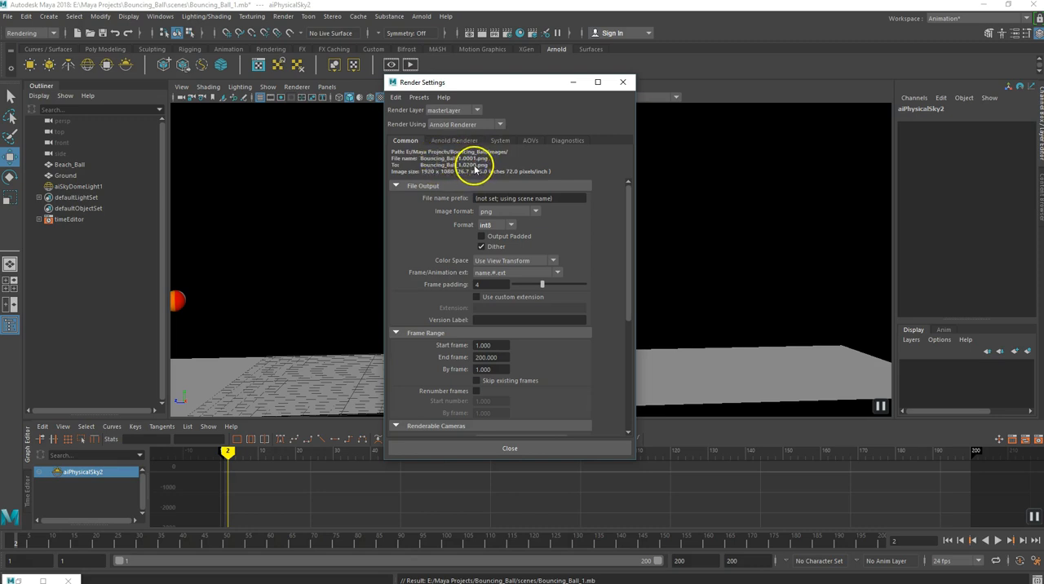
{"action": "left_click", "coordinate": [535, 211]}
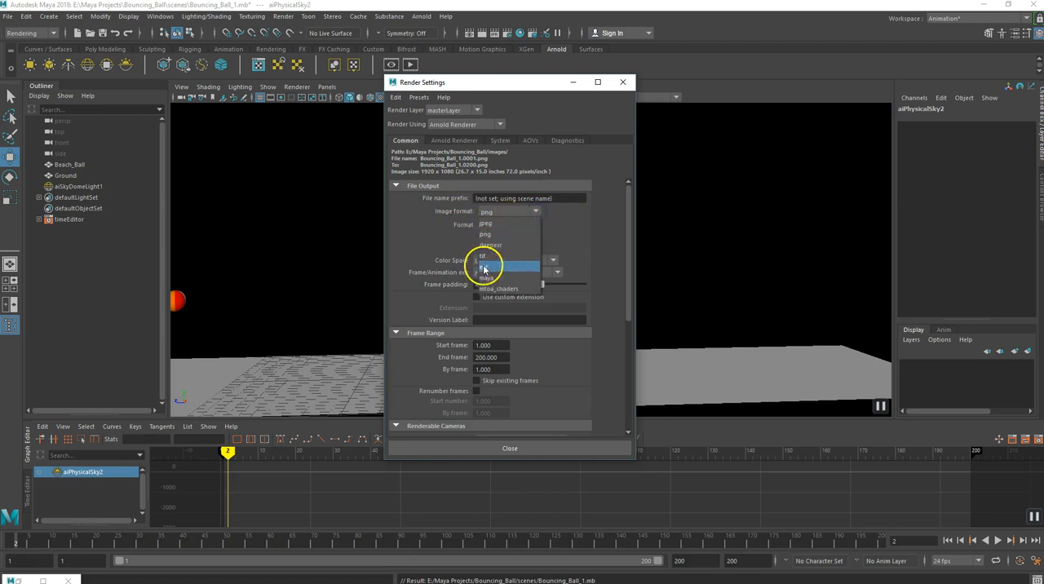
{"action": "left_click", "coordinate": [486, 235]}
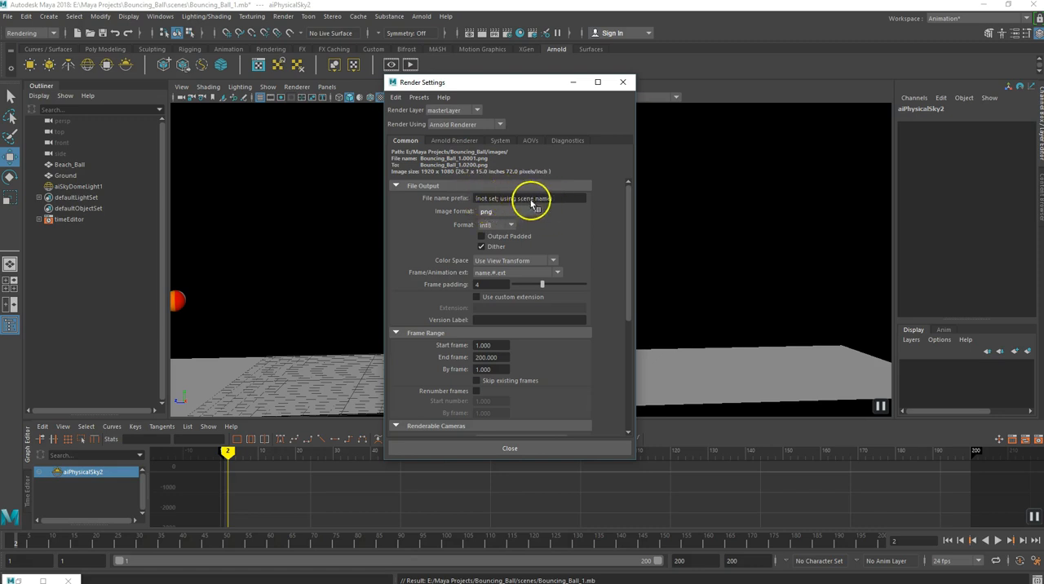
{"action": "scroll", "coordinate": [557, 235], "scroll_direction": "down", "scroll_amount": 1}
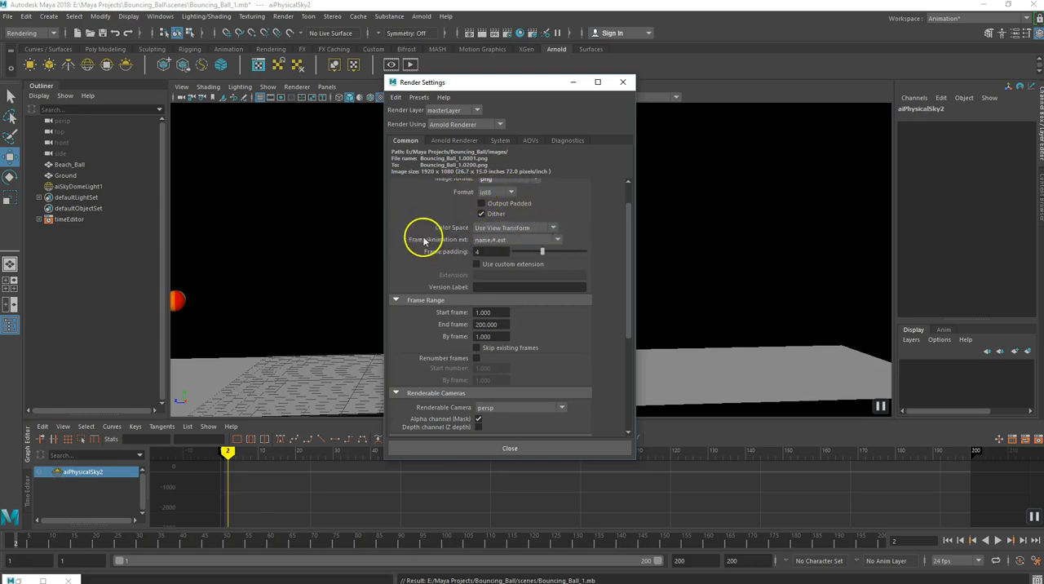
{"action": "left_click", "coordinate": [558, 240]}
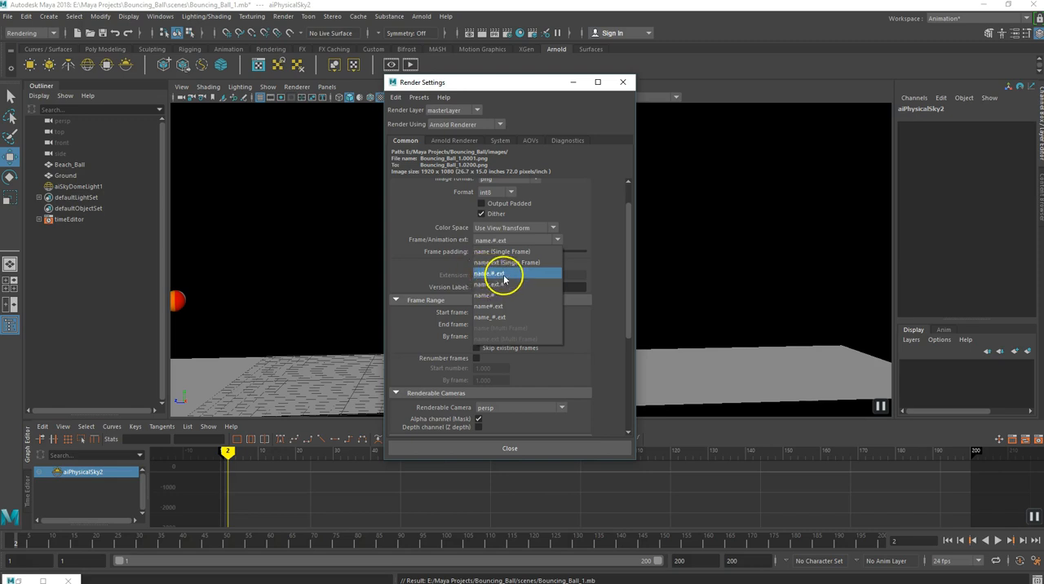
{"action": "left_click", "coordinate": [501, 275]}
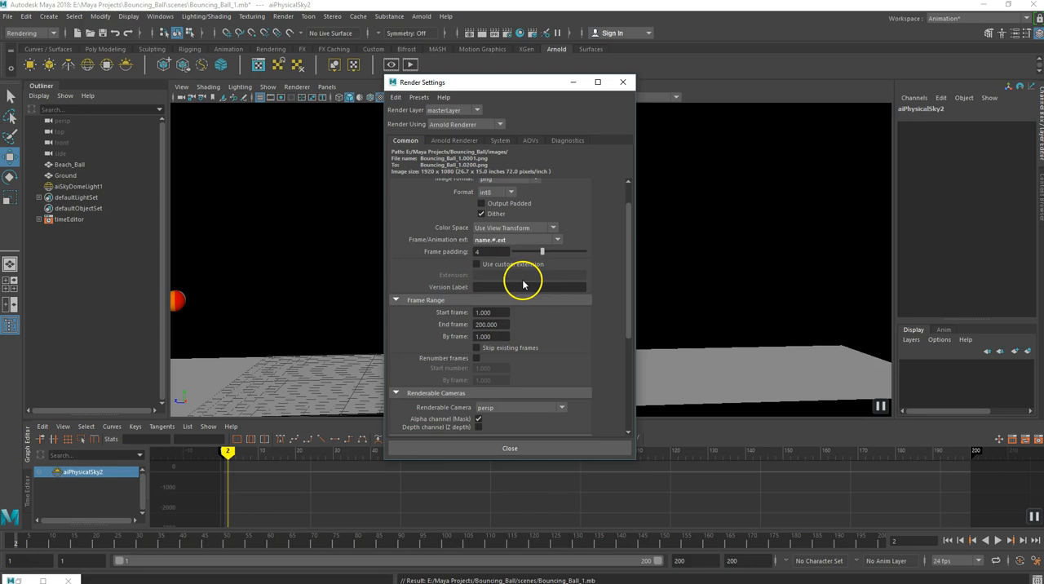
- Check the frame range and choose persp as the renderable camera
{"action": "scroll", "coordinate": [523, 284], "scroll_direction": "down", "scroll_amount": 2}
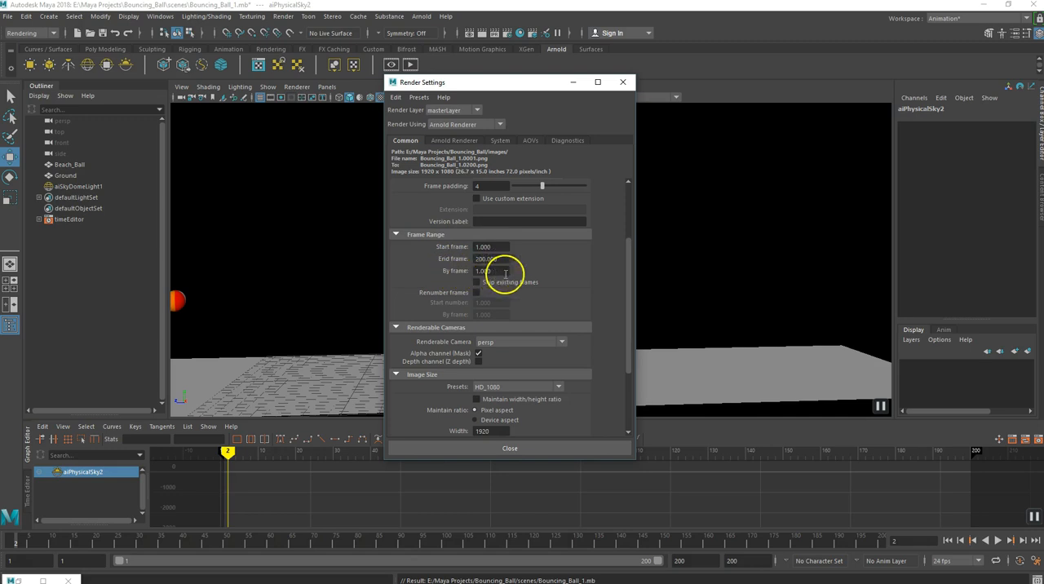
{"action": "scroll", "coordinate": [532, 286], "scroll_direction": "down", "scroll_amount": 1}
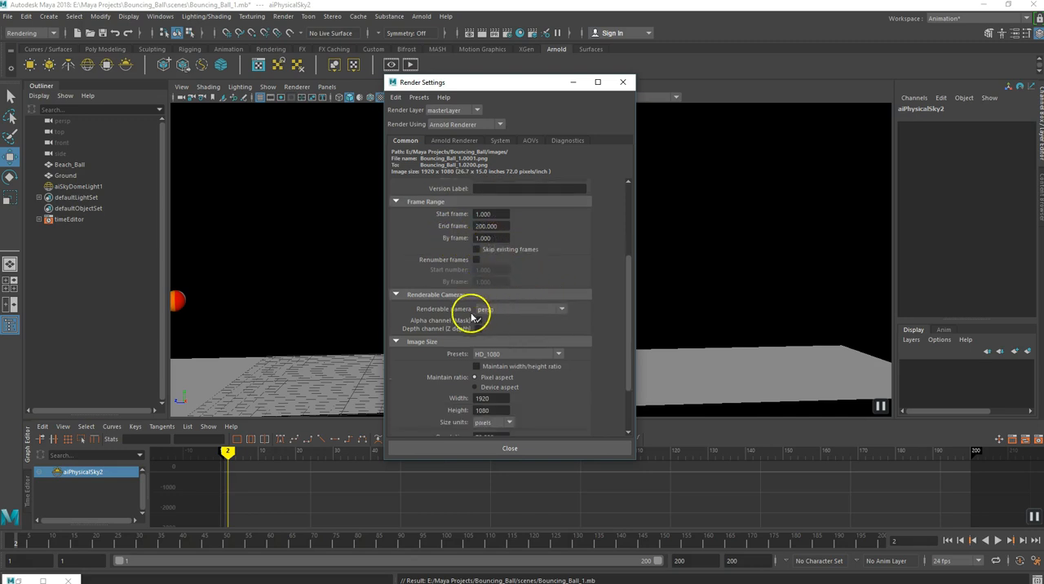
{"action": "left_click", "coordinate": [562, 310]}
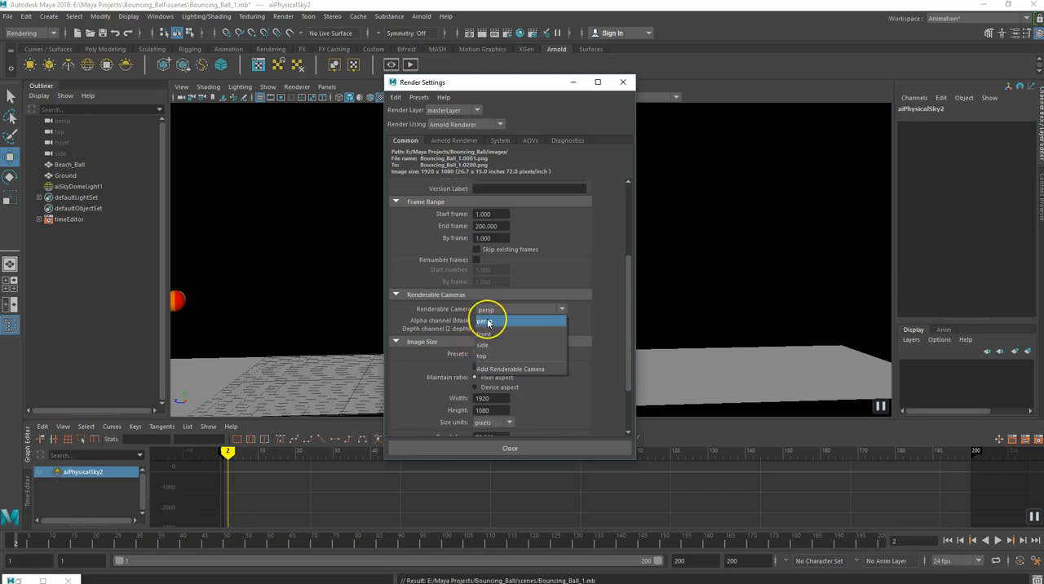
{"action": "left_click", "coordinate": [487, 321]}
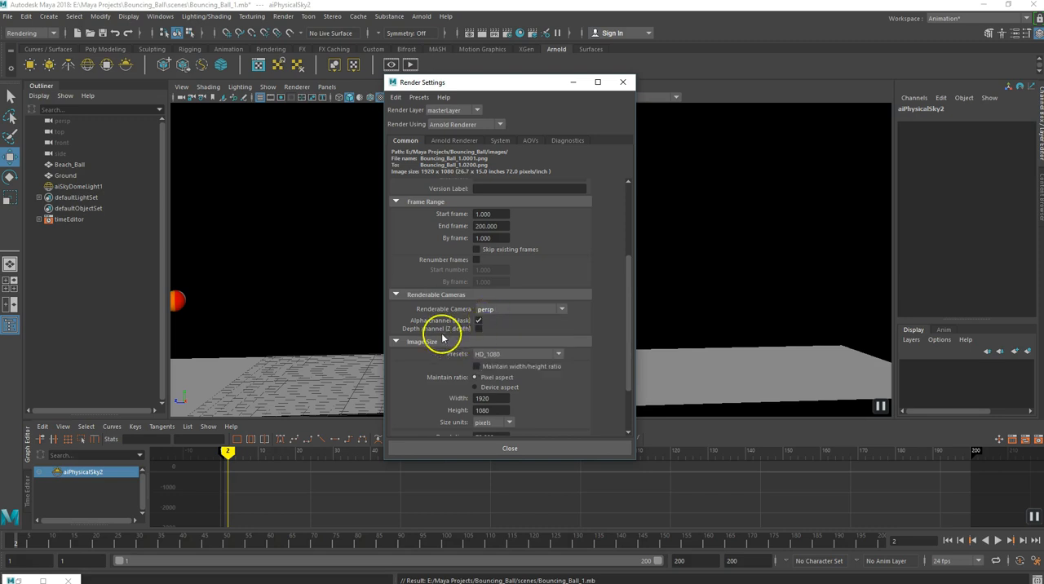
- Look through the image size presets and choose HD_1080
{"action": "scroll", "coordinate": [560, 366], "scroll_direction": "down", "scroll_amount": 1}
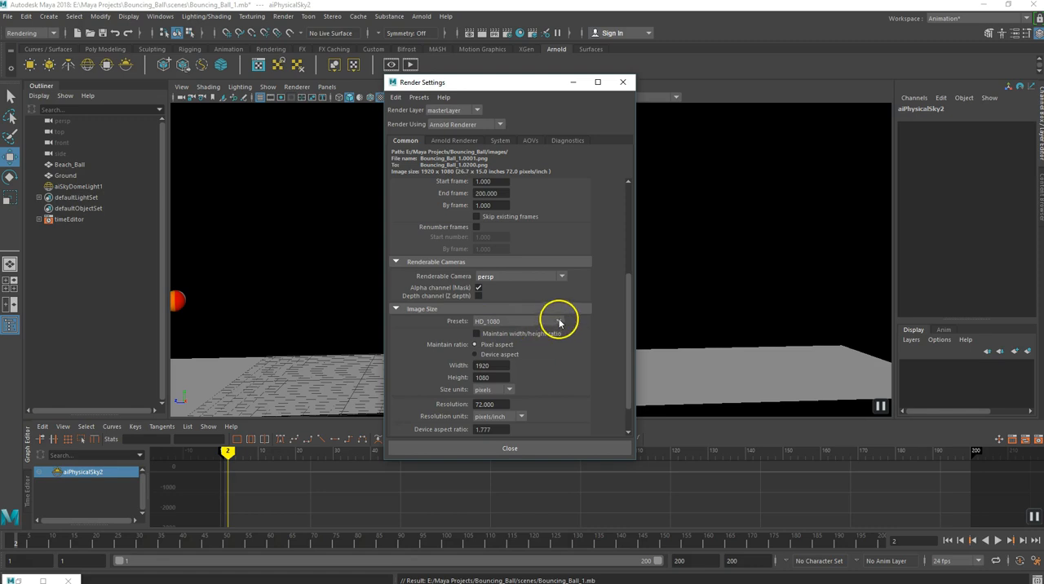
{"action": "left_click", "coordinate": [559, 321]}
{"action": "scroll", "coordinate": [499, 363], "scroll_direction": "up", "scroll_amount": 4}
{"action": "scroll", "coordinate": [502, 364], "scroll_direction": "down", "scroll_amount": 3}
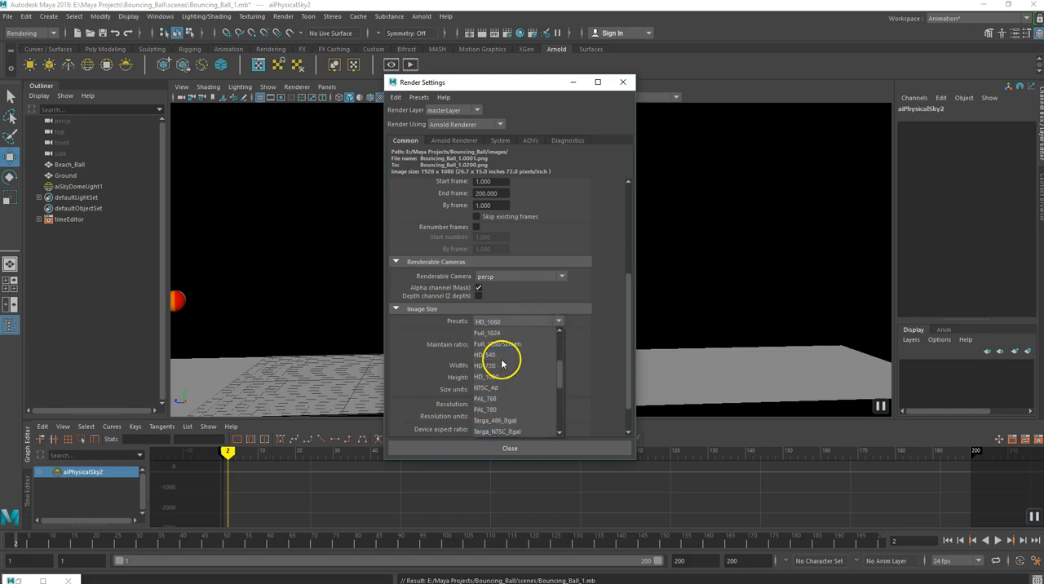
{"action": "scroll", "coordinate": [504, 364], "scroll_direction": "down", "scroll_amount": 1}
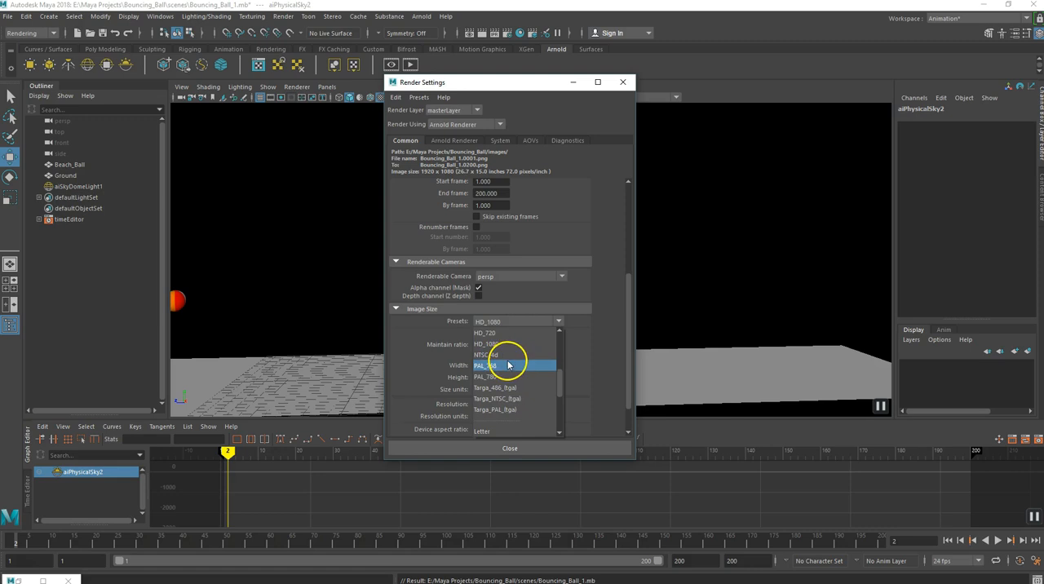
{"action": "left_click", "coordinate": [598, 331]}
{"action": "scroll", "coordinate": [537, 369], "scroll_direction": "down", "scroll_amount": 2}
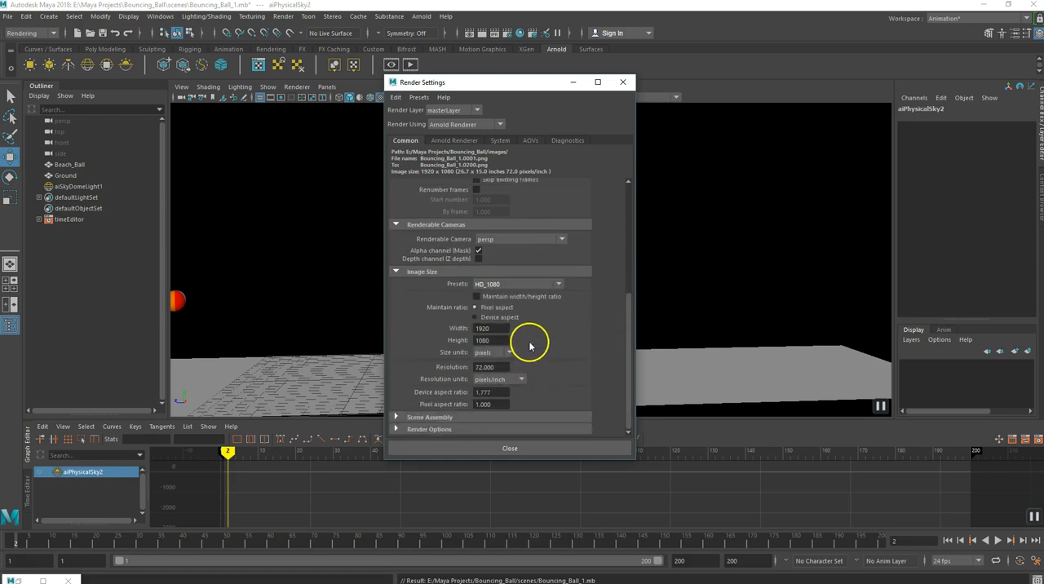
{"action": "left_click", "coordinate": [559, 284]}
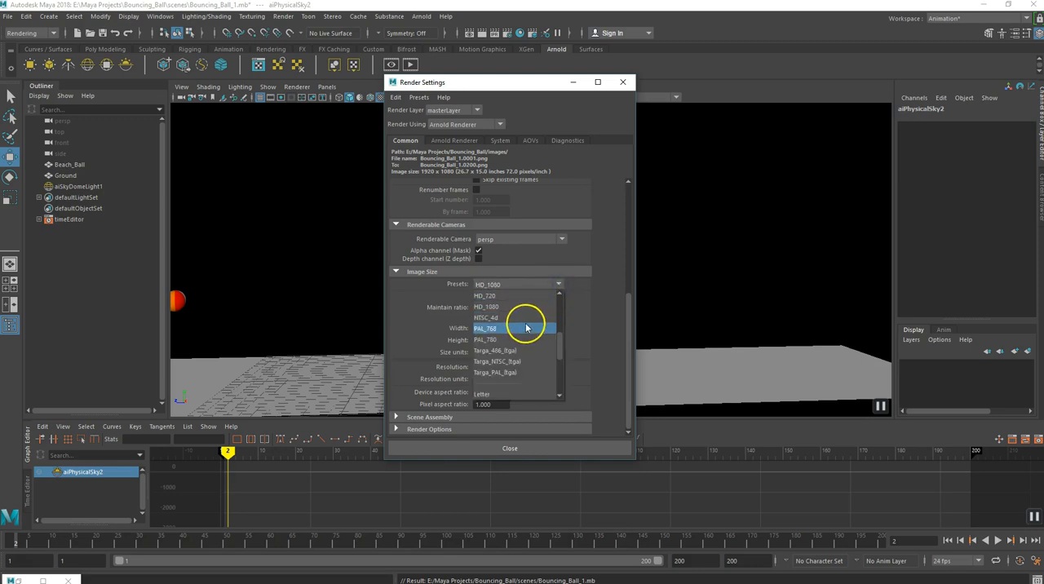
{"action": "scroll", "coordinate": [498, 302], "scroll_direction": "up", "scroll_amount": 3}
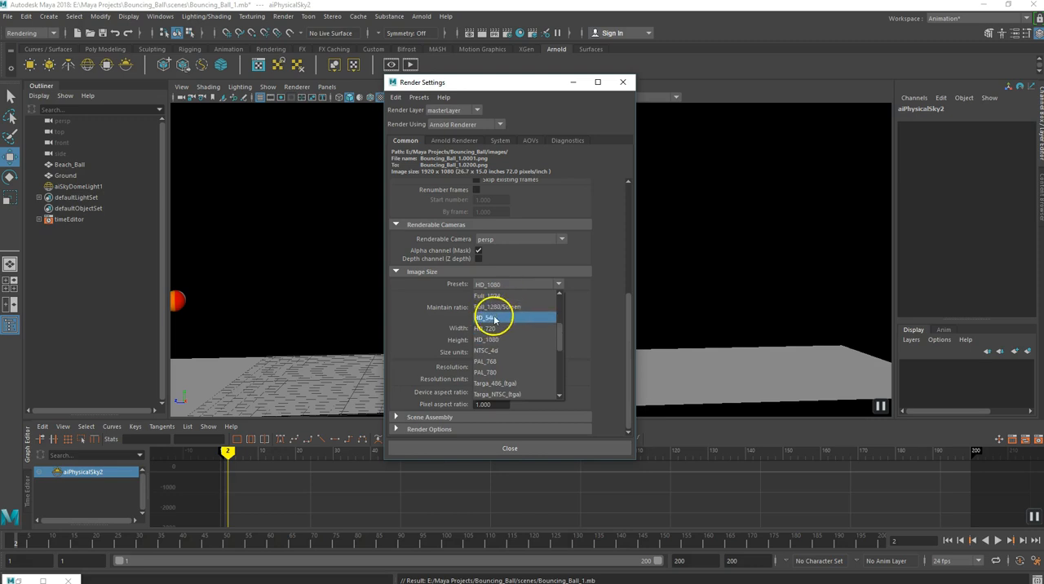
{"action": "left_click", "coordinate": [496, 340]}
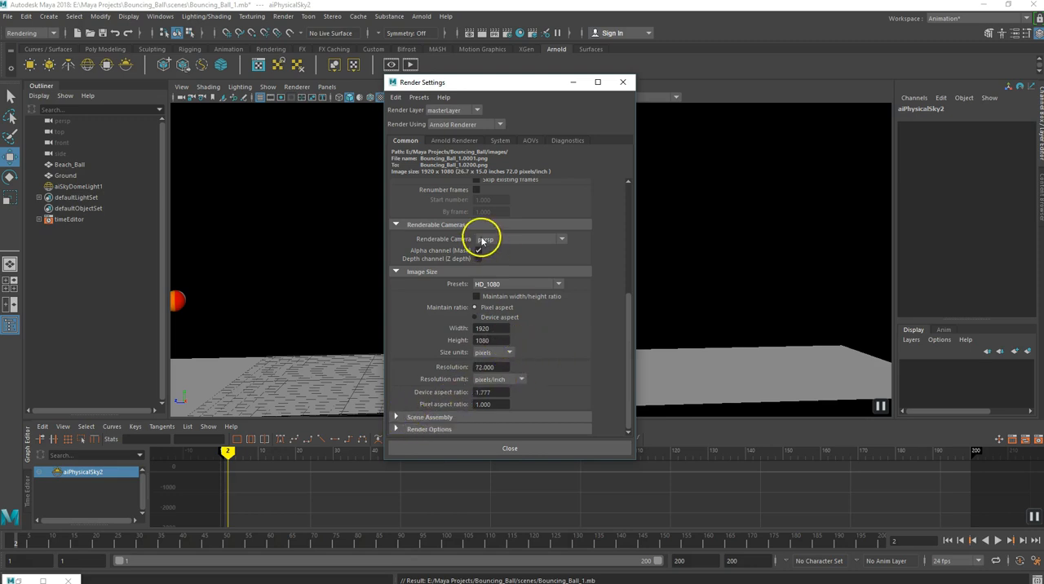
- Review the Arnold Renderer sampling settings, return to the common settings and close the Render Settings
{"action": "left_click", "coordinate": [454, 141]}
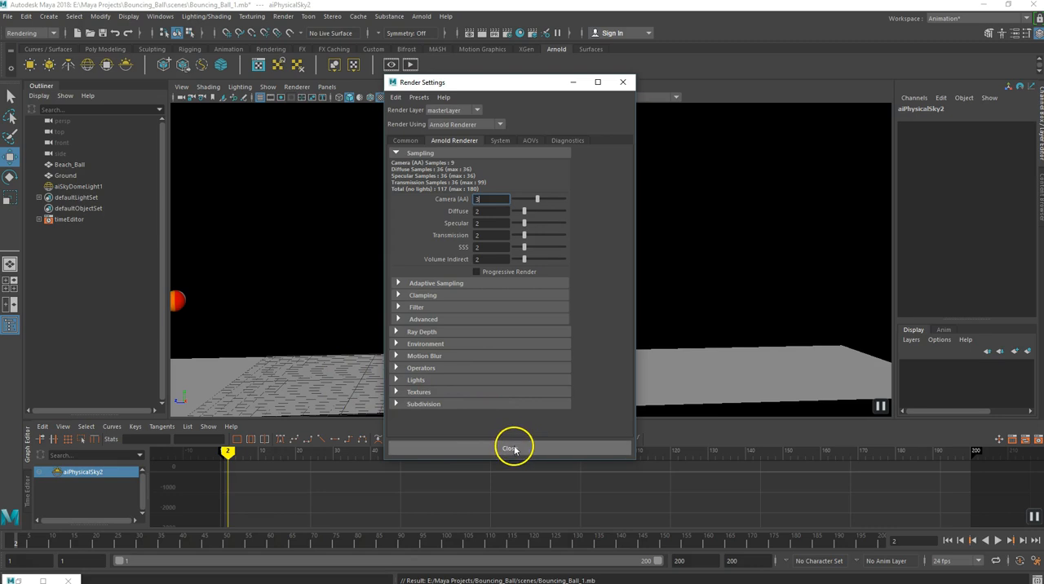
{"action": "left_click", "coordinate": [406, 141]}
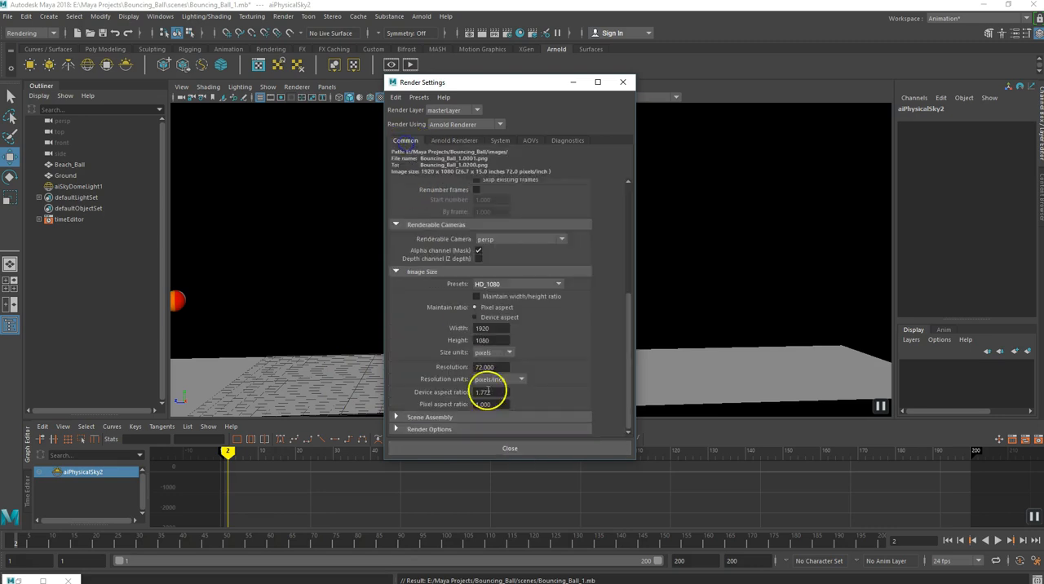
{"action": "left_click", "coordinate": [509, 450]}
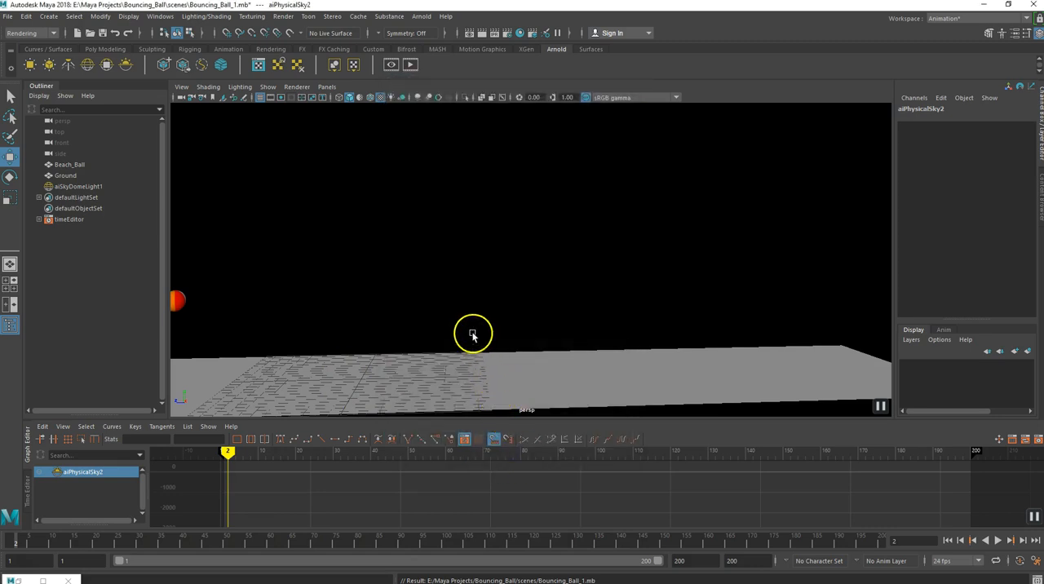
- Open the Render Sequence options, choose persp as the current camera and render the sequence
{"action": "left_click", "coordinate": [283, 16]}
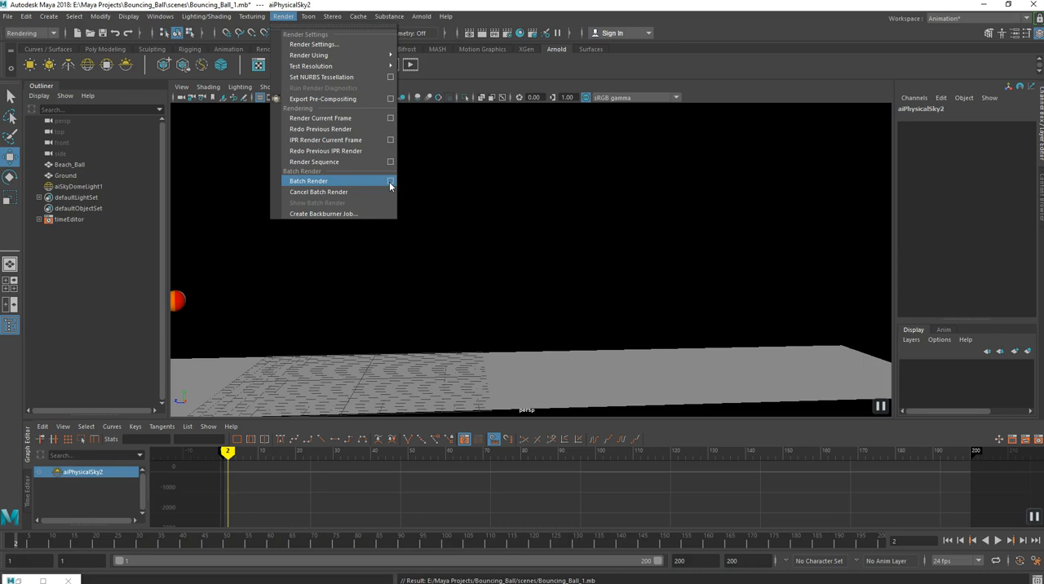
{"action": "left_click", "coordinate": [354, 188]}
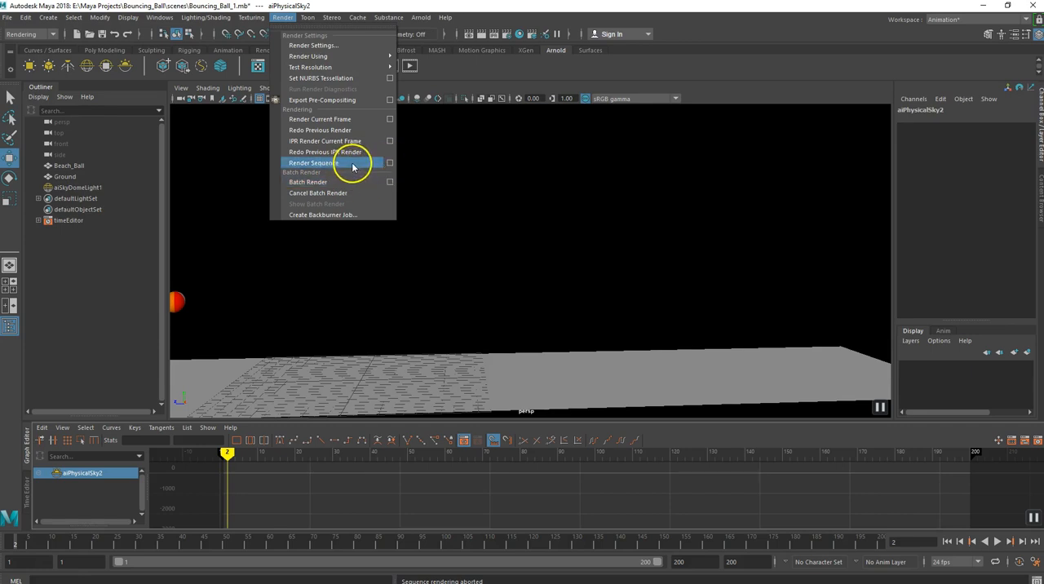
{"action": "left_click", "coordinate": [390, 164]}
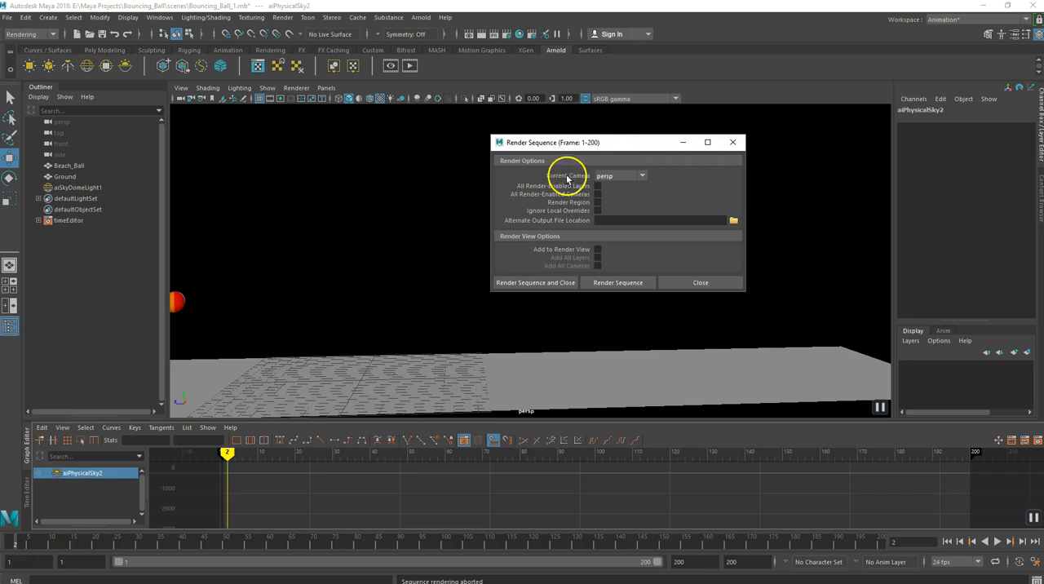
{"action": "left_click", "coordinate": [641, 176]}
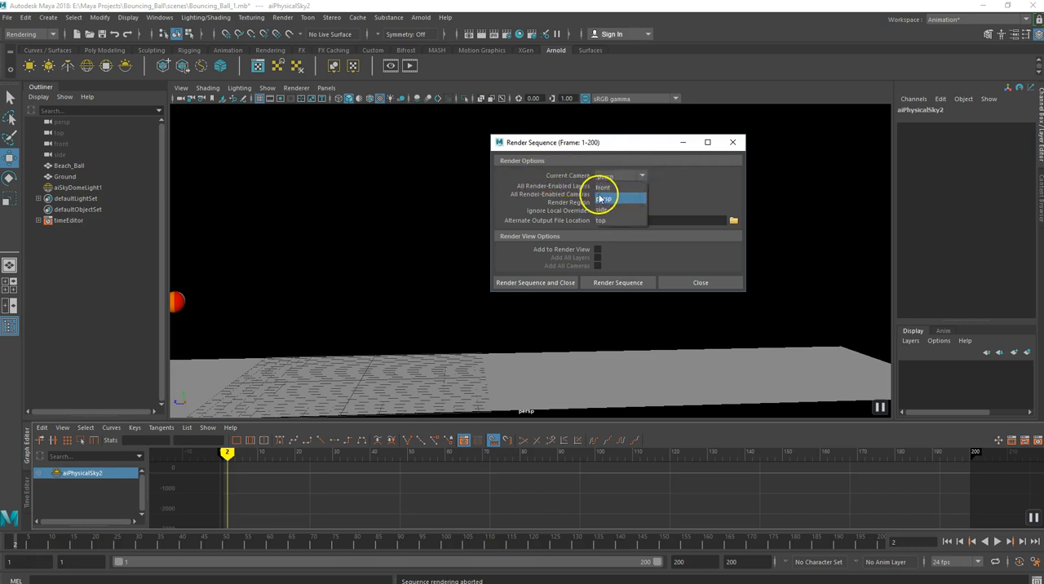
{"action": "left_click", "coordinate": [610, 202]}
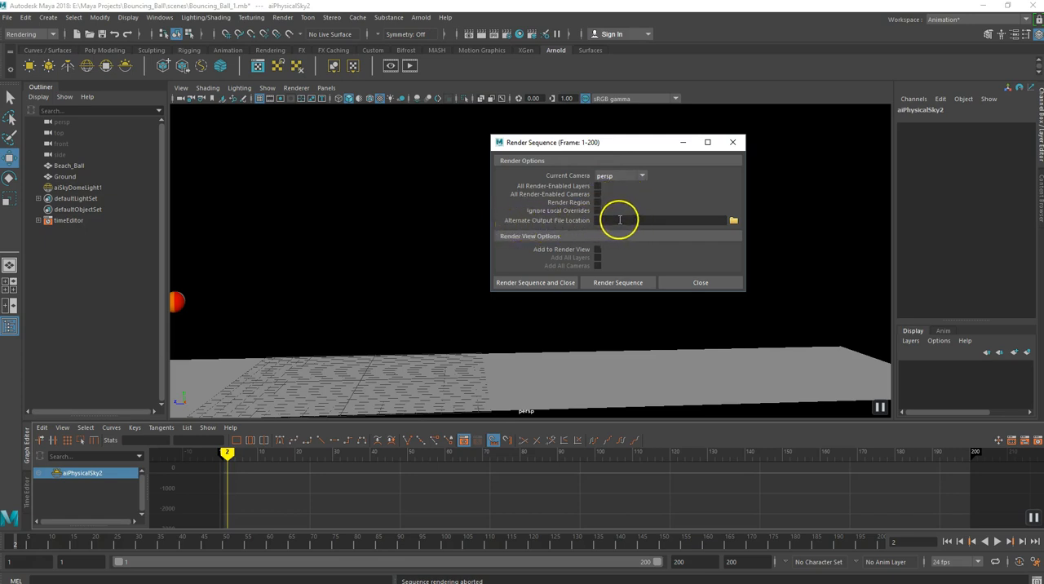
{"action": "left_click", "coordinate": [537, 283]}
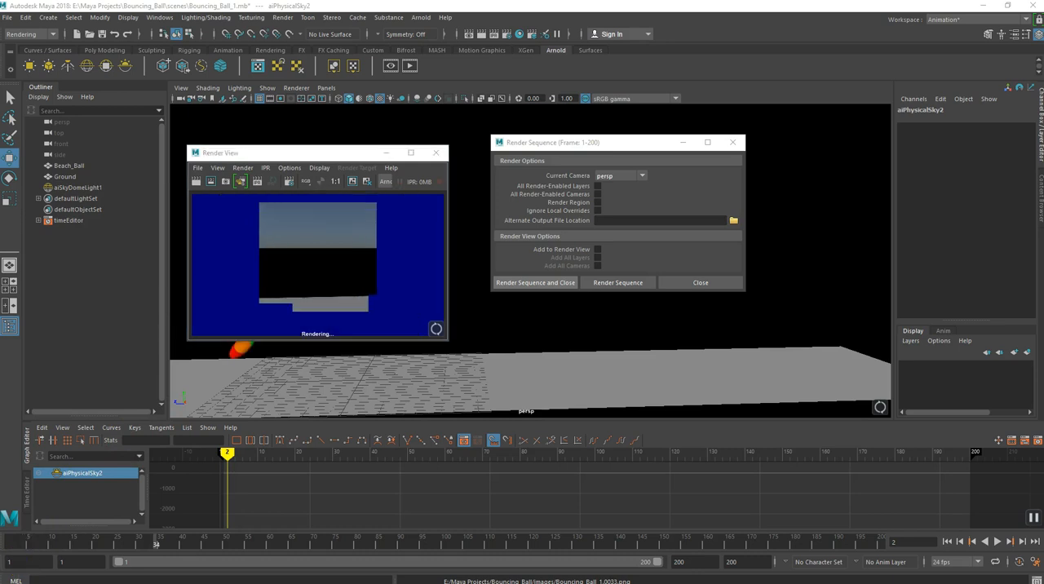
- Look through the rendered frames in the Bouncing_Ball images folder in File Explorer and return to Maya
{"action": "left_click_drag", "start_coordinate": [0, 152], "coordinate": [480, 149]}
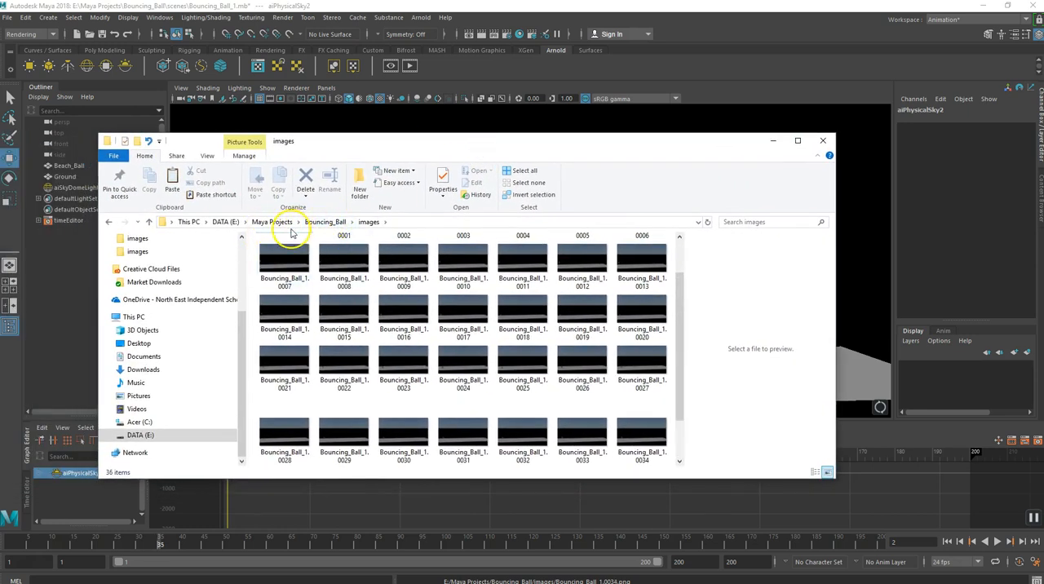
{"action": "scroll", "coordinate": [608, 354], "scroll_direction": "down", "scroll_amount": 2}
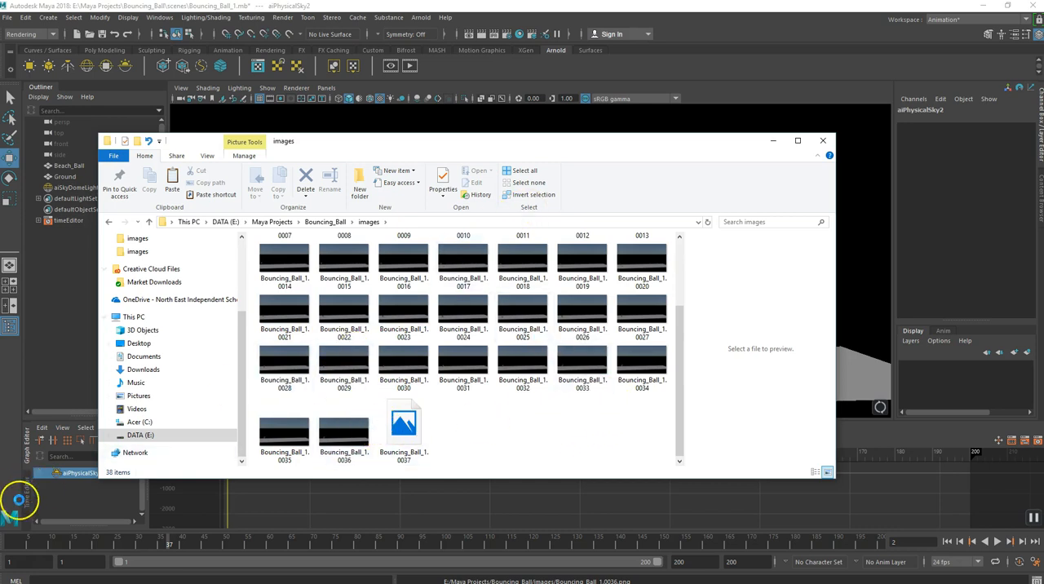
{"action": "left_click", "coordinate": [19, 563]}
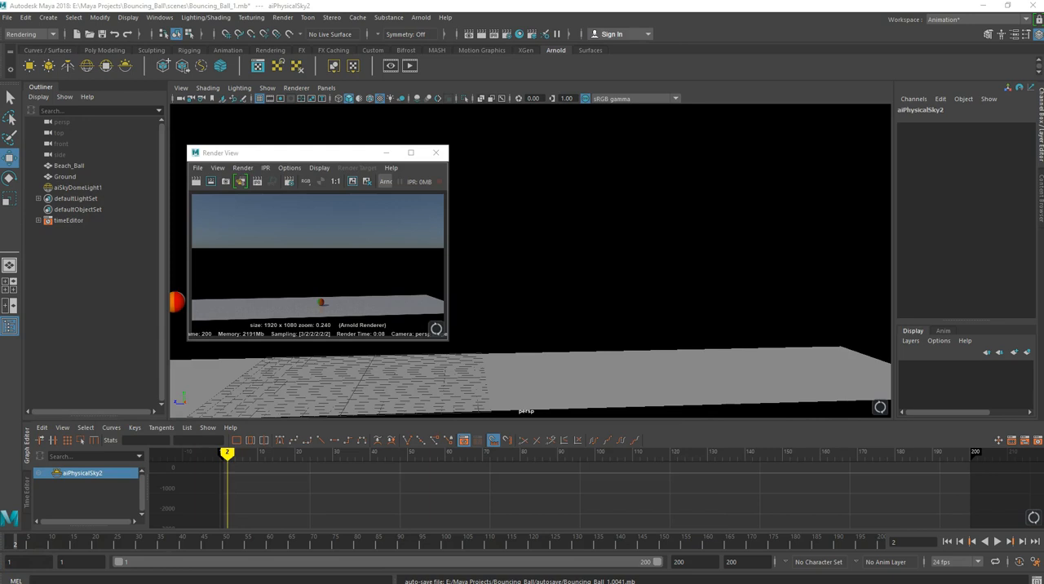
- Switch back to the Bouncing_Ball images folder in File Explorer and check the sequence from its first to its last frame
{"action": "left_click_drag", "start_coordinate": [0, 136], "coordinate": [508, 161]}
{"action": "left_click_drag", "start_coordinate": [563, 145], "coordinate": [560, 146]}
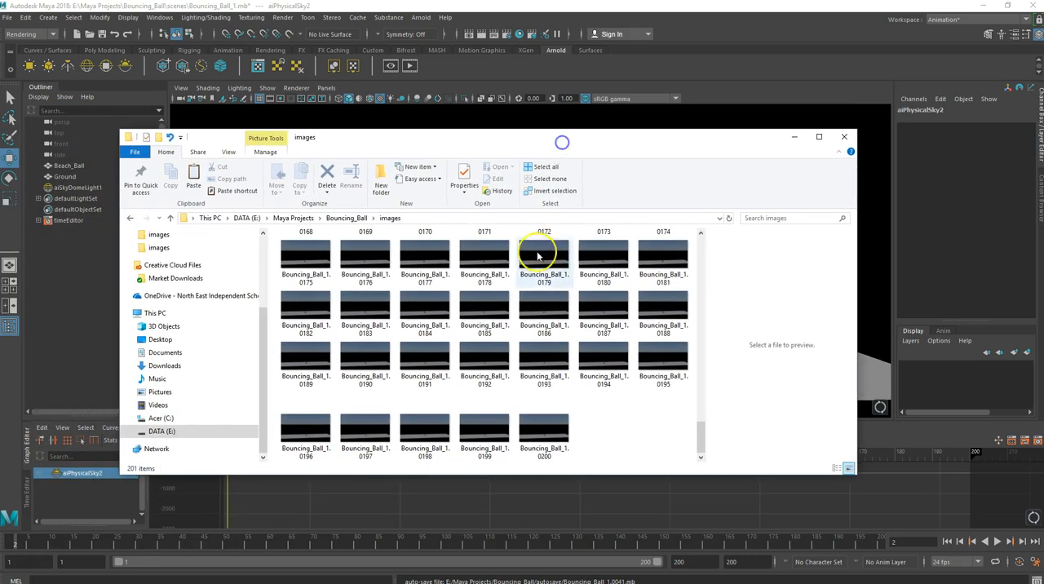
{"action": "scroll", "coordinate": [513, 307], "scroll_direction": "up", "scroll_amount": 4}
{"action": "scroll", "coordinate": [440, 271], "scroll_direction": "up", "scroll_amount": 10}
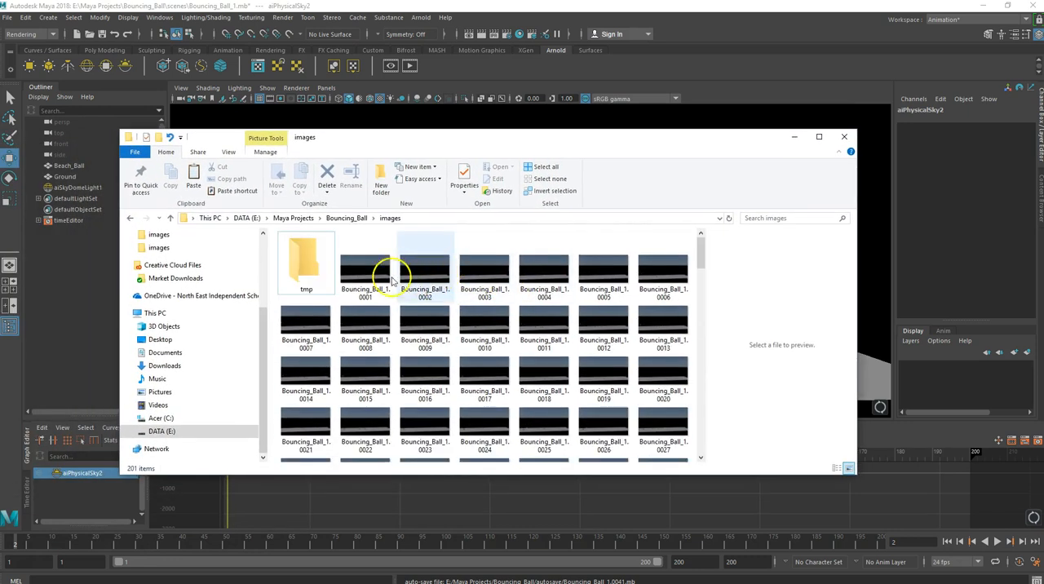
{"action": "scroll", "coordinate": [375, 275], "scroll_direction": "down", "scroll_amount": 12}
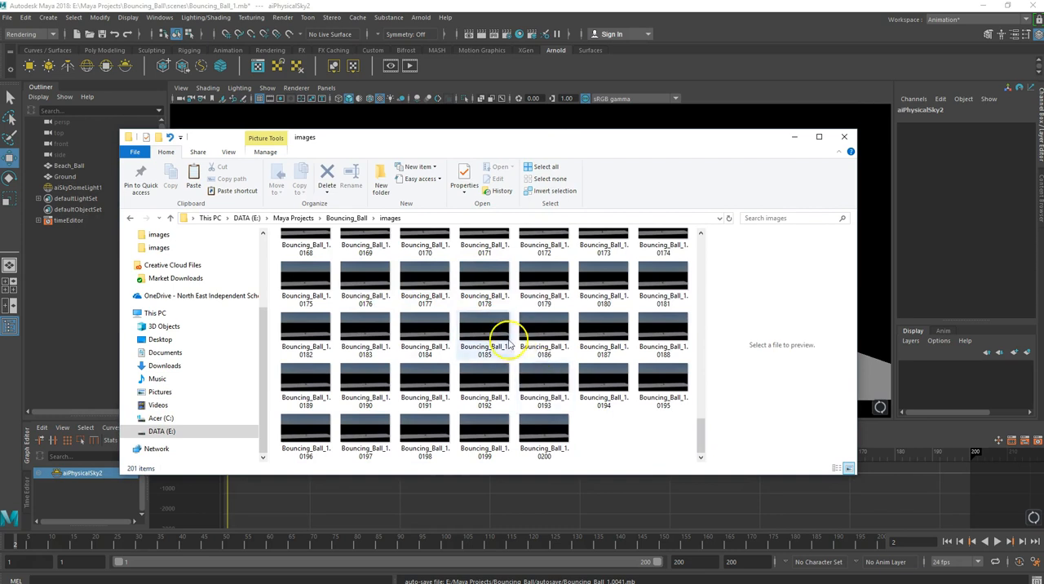
{"action": "scroll", "coordinate": [457, 310], "scroll_direction": "up", "scroll_amount": 12}
- Open frame Bouncing_Ball_1.0001 in Photos, step through the following frames, then close the viewer and minimize the images folder
{"action": "left_click", "coordinate": [375, 276]}
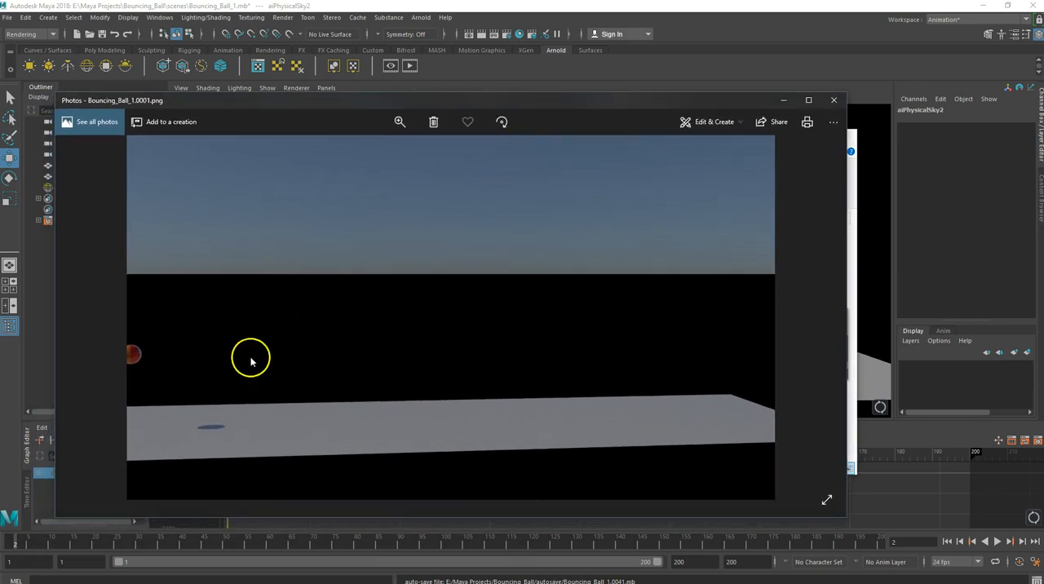
{"action": "left_click", "coordinate": [822, 320]}
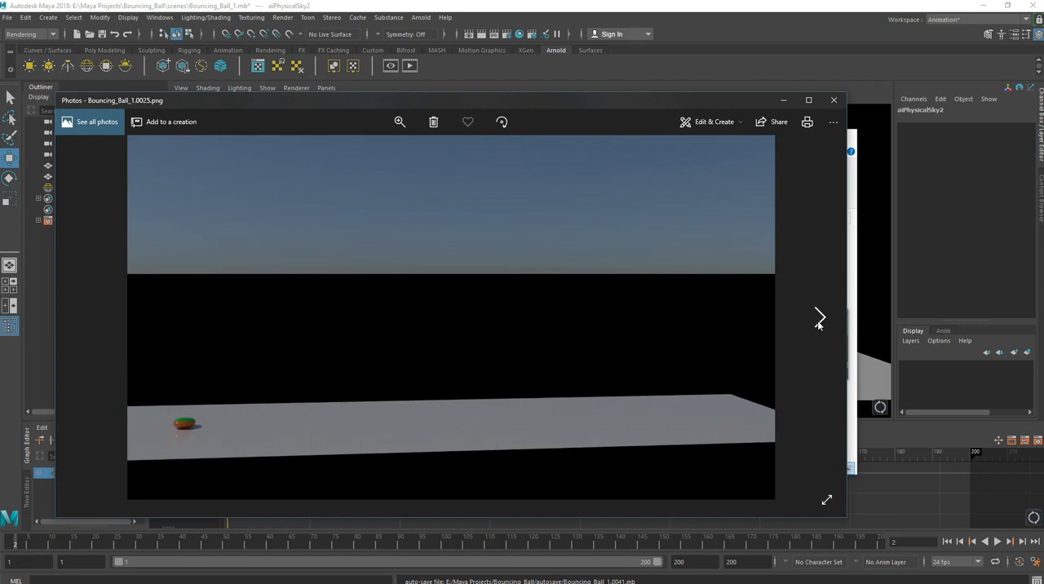
{"action": "left_click", "coordinate": [817, 327]}
{"action": "left_click", "coordinate": [817, 326]}
{"action": "left_click", "coordinate": [817, 326]}
{"action": "left_click", "coordinate": [829, 106]}
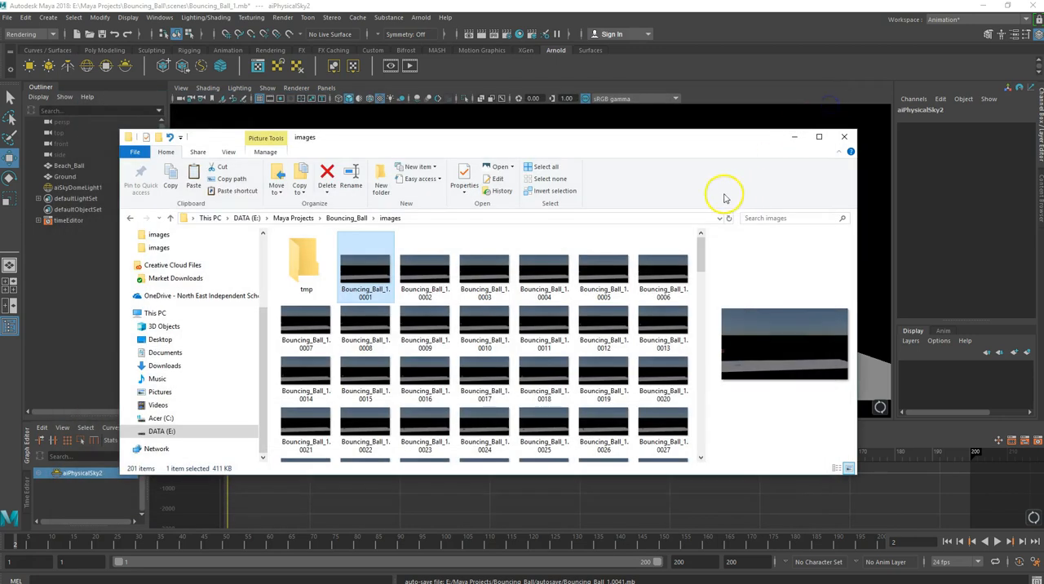
{"action": "left_click_drag", "start_coordinate": [690, 145], "coordinate": [276, 210]}
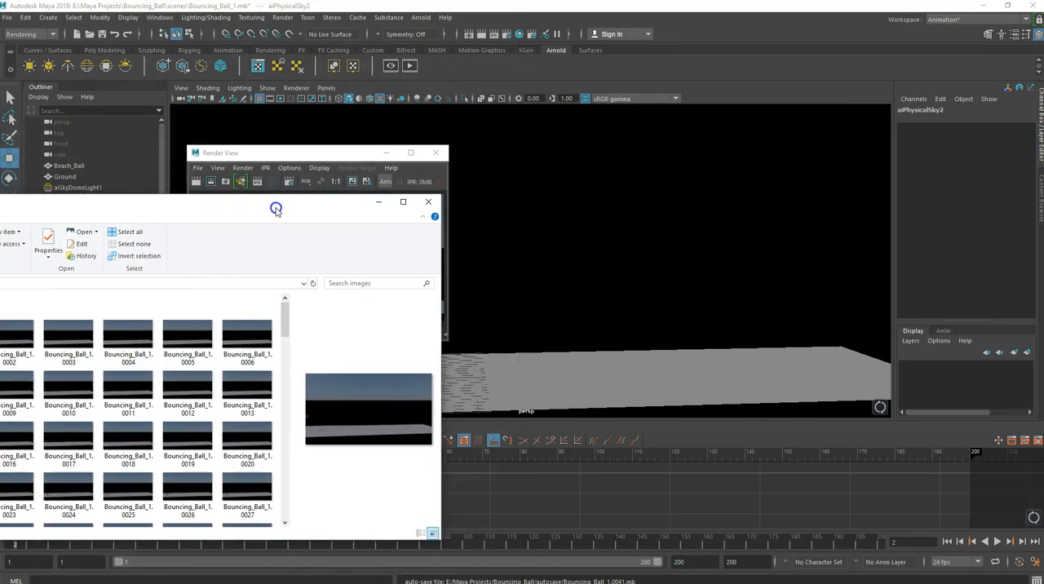
{"action": "left_click", "coordinate": [377, 202]}
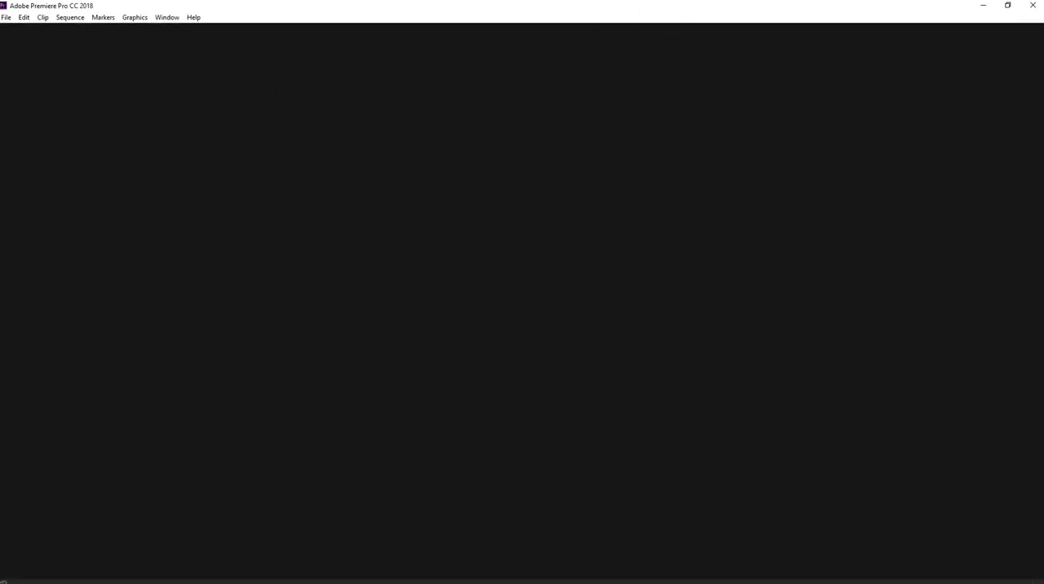
- Switch to Adobe Premiere Pro and create a project named My_Bouncing_Ball_1 in E:\Maya Projects\Bouncing_Ball
{"action": "left_click_drag", "start_coordinate": [202, 161], "coordinate": [540, 81]}
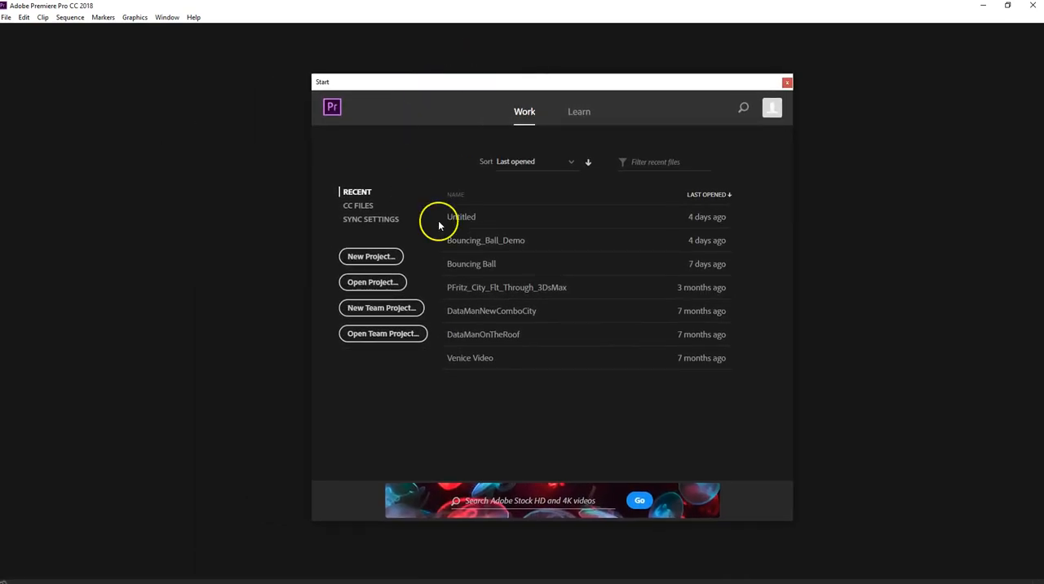
{"action": "left_click", "coordinate": [372, 260]}
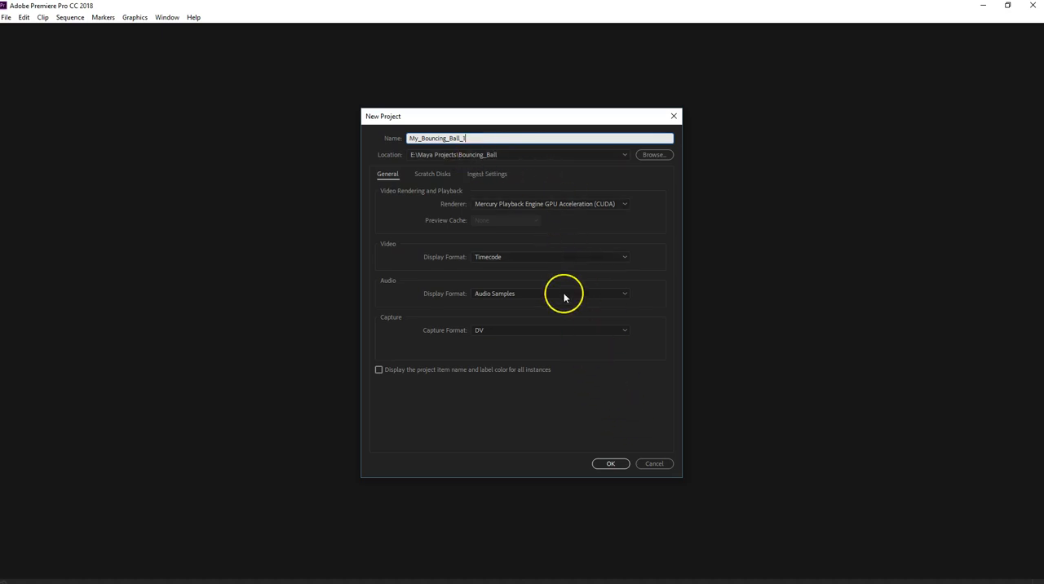
{"action": "left_click", "coordinate": [609, 463]}
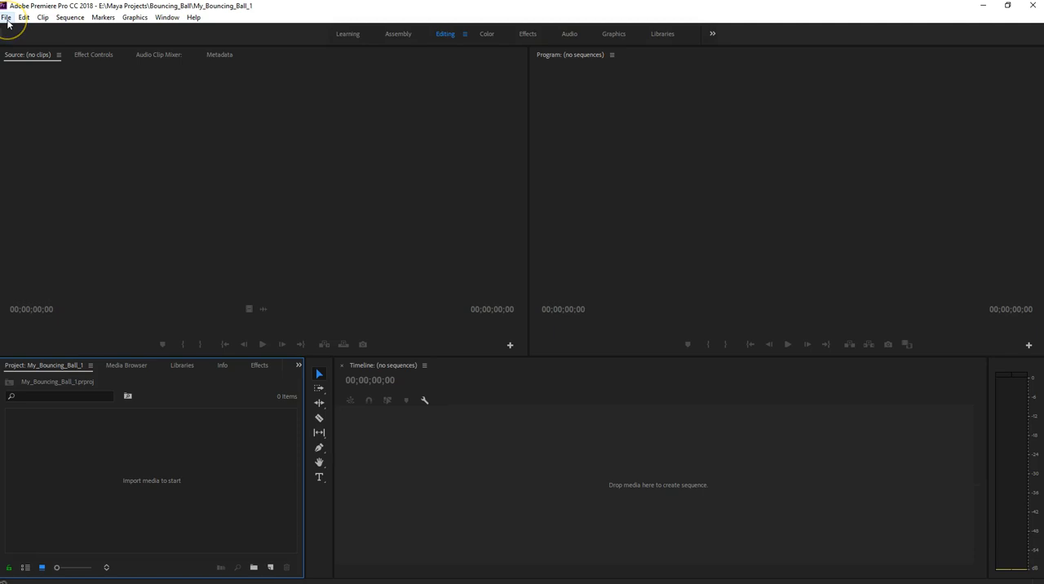
- Import the rendered frames from the images folder as an image sequence, starting with Bouncing_Ball_1.0001
{"action": "left_click", "coordinate": [7, 18]}
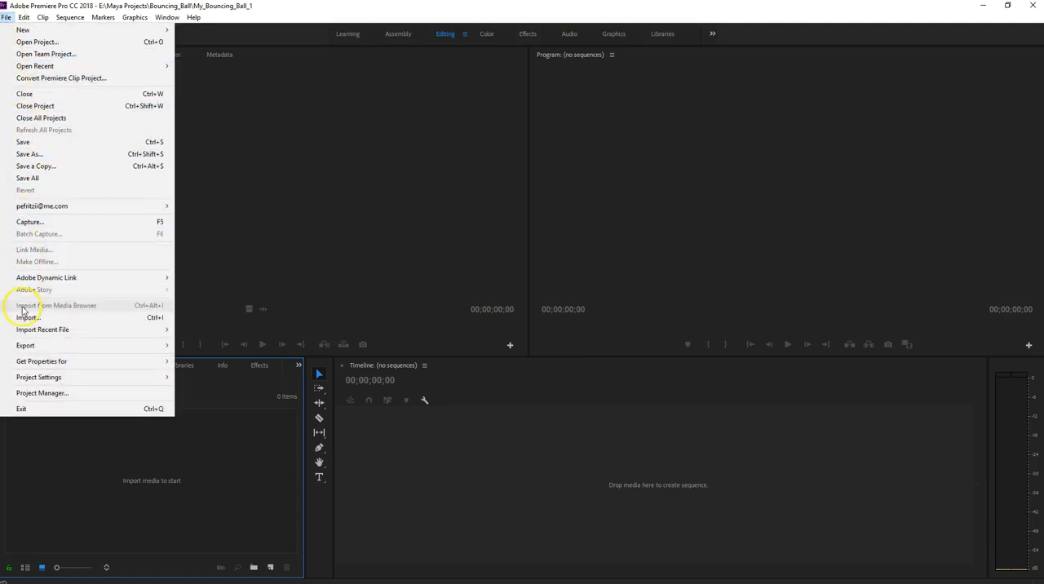
{"action": "left_click", "coordinate": [27, 317]}
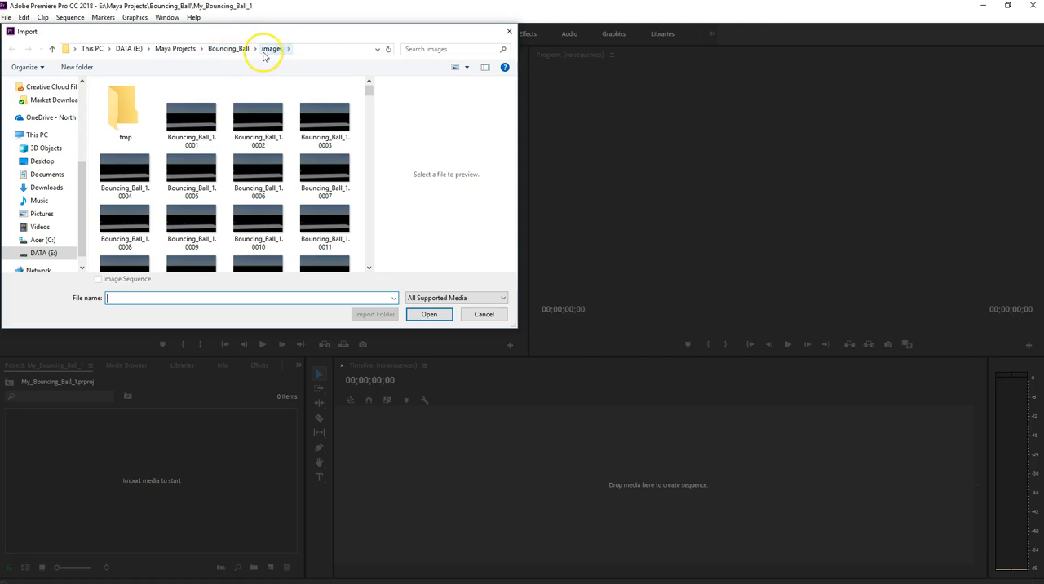
{"action": "scroll", "coordinate": [235, 115], "scroll_direction": "down", "scroll_amount": 10}
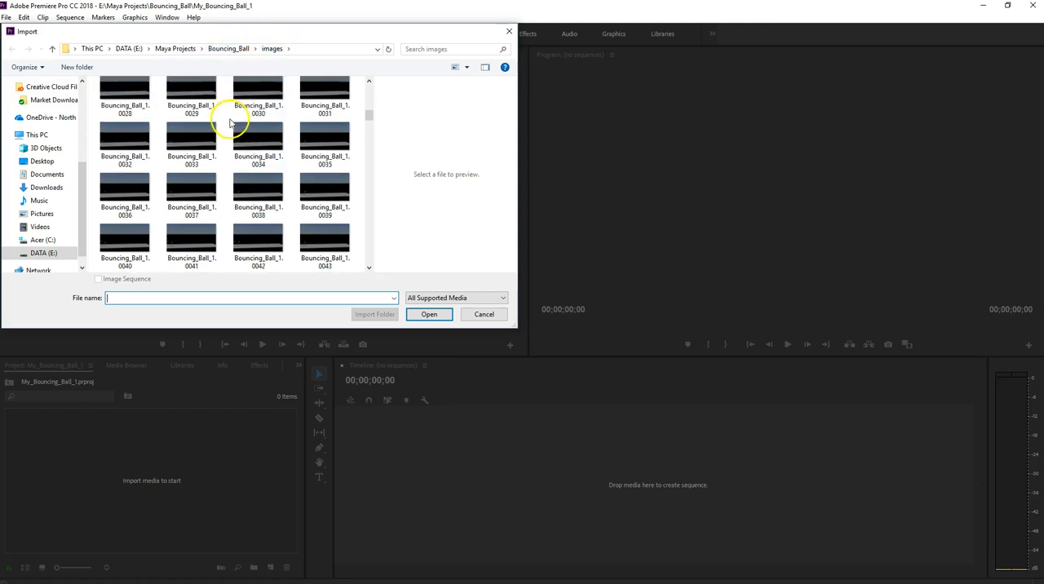
{"action": "left_click_drag", "start_coordinate": [368, 171], "coordinate": [373, 82]}
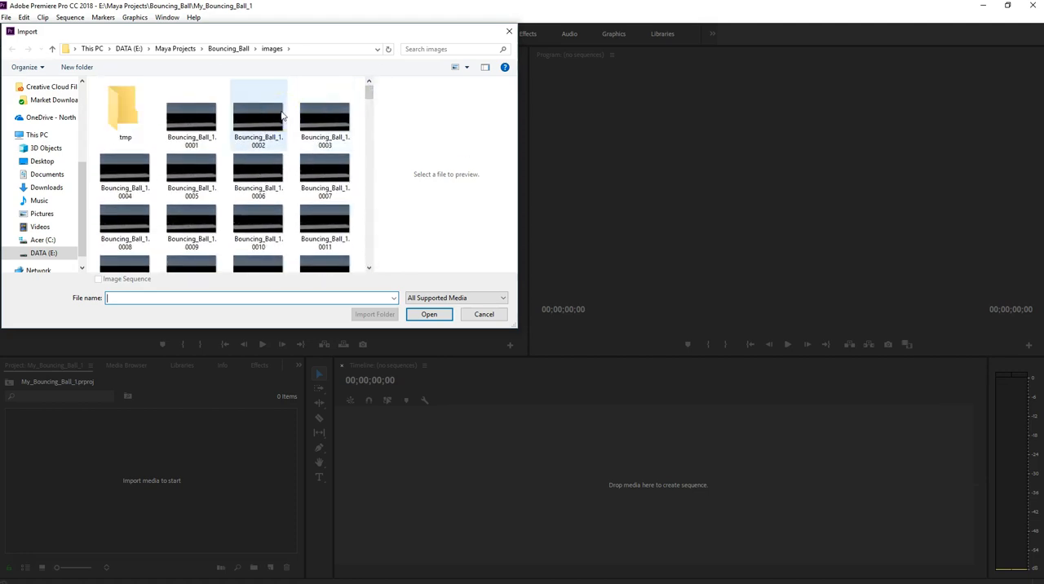
{"action": "left_click", "coordinate": [189, 120]}
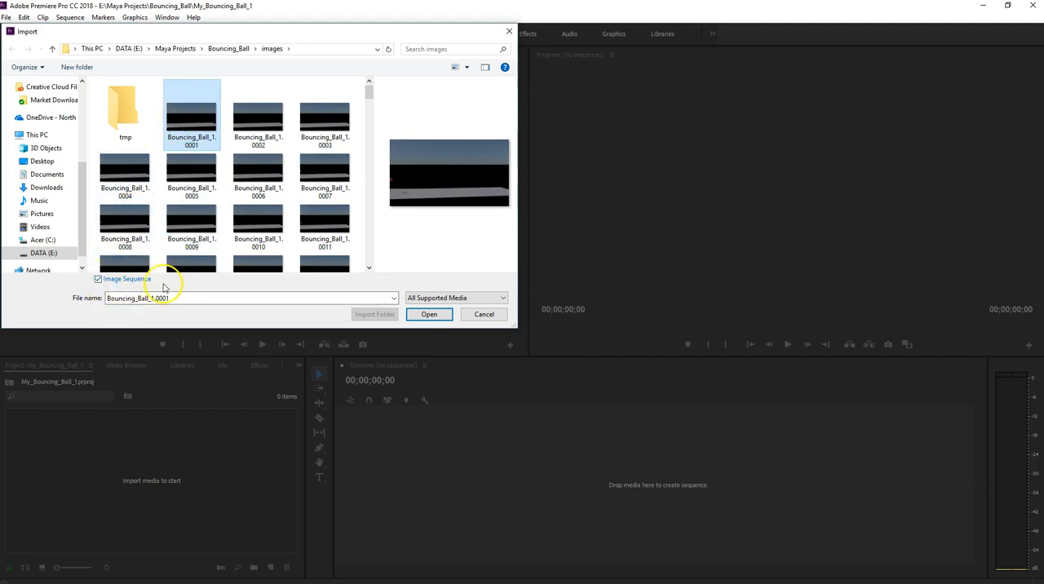
{"action": "left_click", "coordinate": [420, 315]}
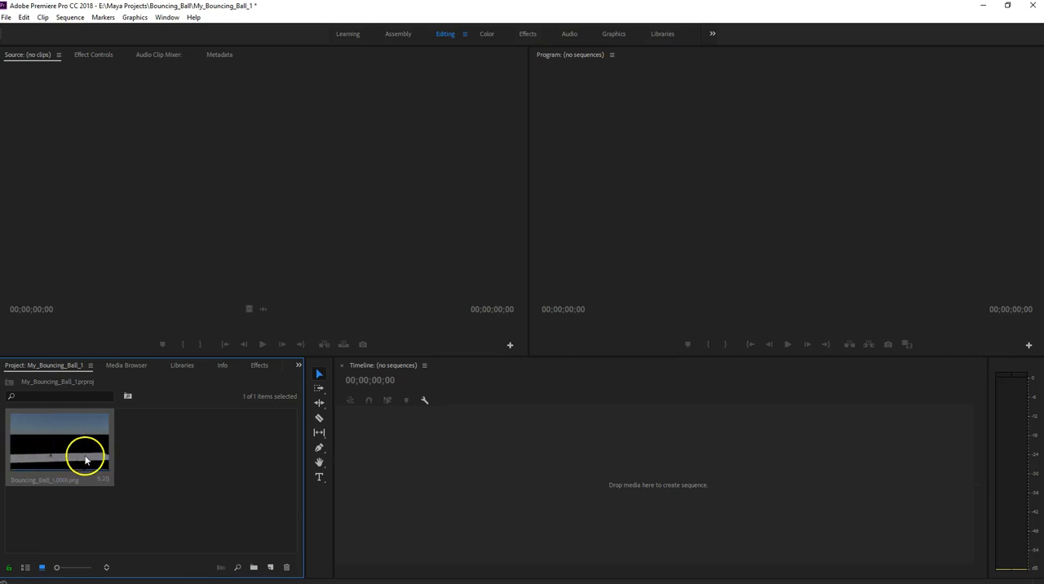
- Create a sequence by placing the imported Bouncing_Ball_1.0001.png clip in the empty timeline, play it through and return to its start
{"action": "left_click", "coordinate": [36, 457]}
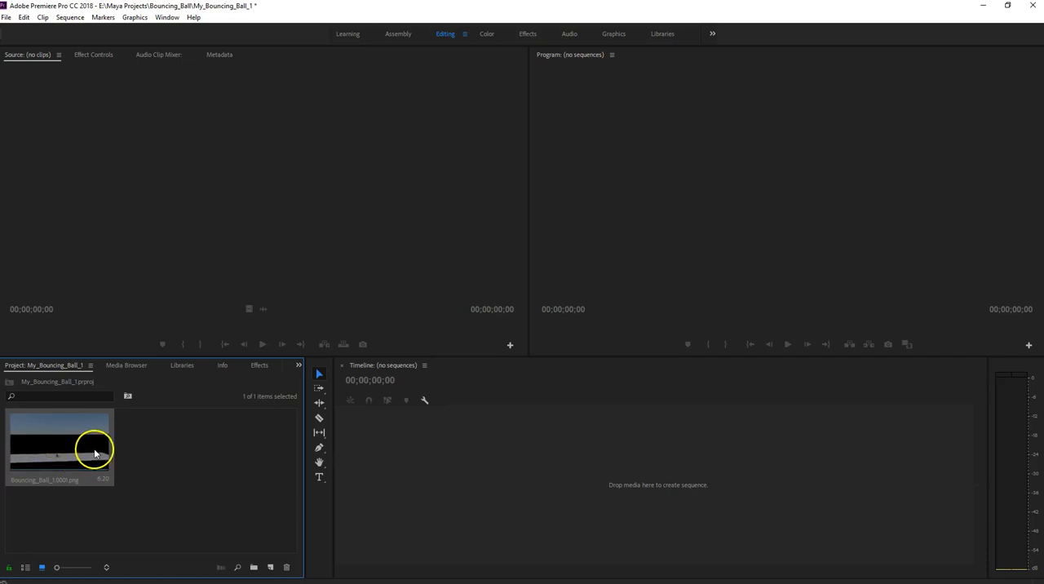
{"action": "left_click_drag", "start_coordinate": [50, 431], "coordinate": [218, 455]}
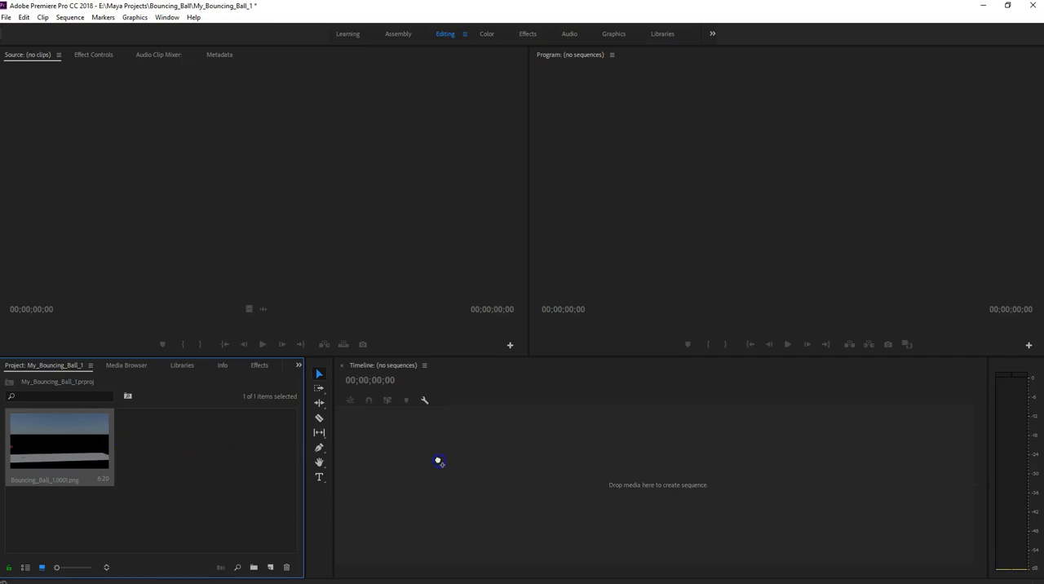
{"action": "left_click_drag", "start_coordinate": [438, 461], "coordinate": [437, 457]}
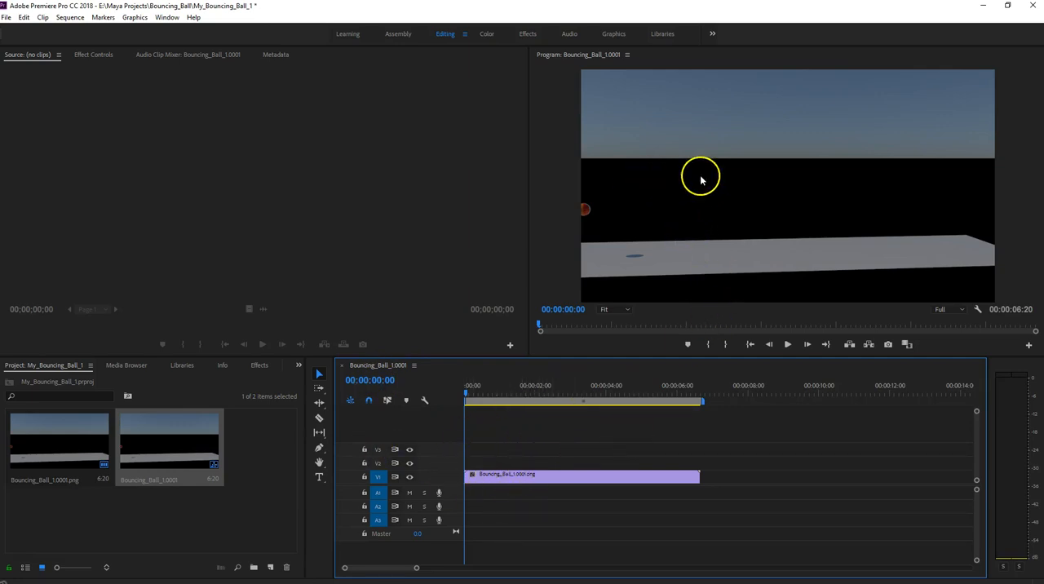
{"action": "left_click", "coordinate": [787, 344]}
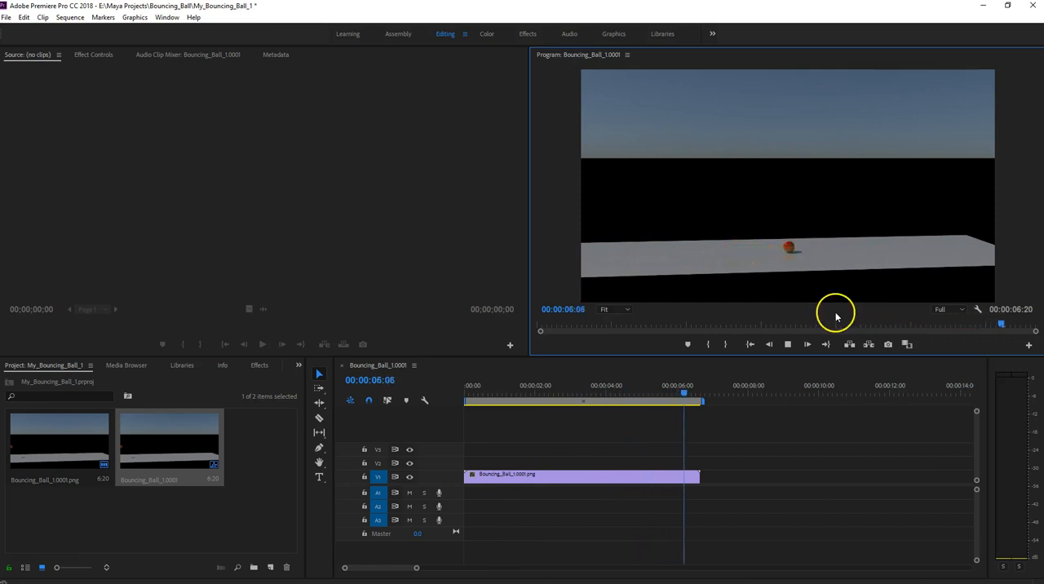
{"action": "left_click", "coordinate": [748, 344]}
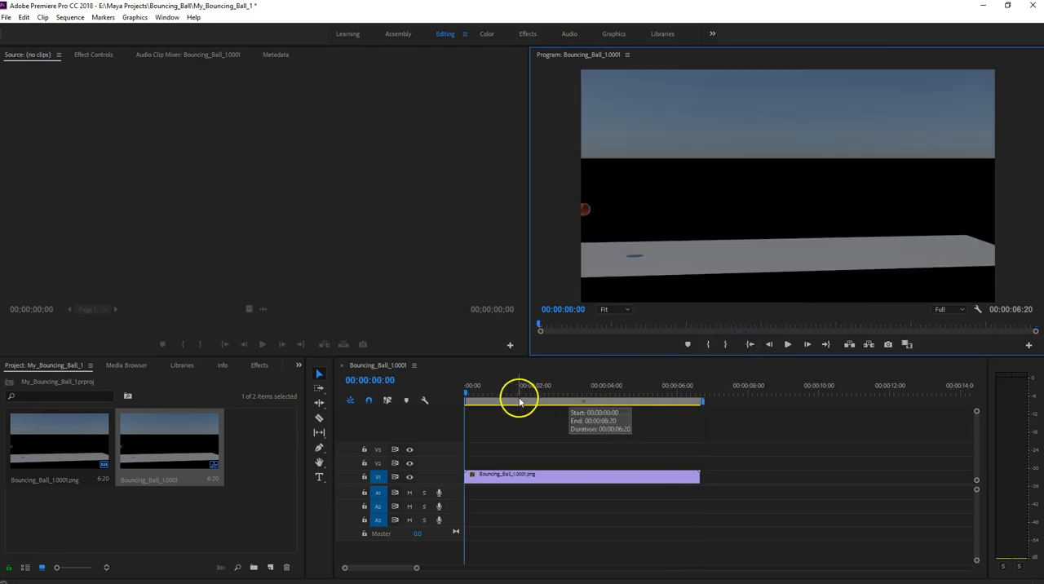
- Add the BOING WAV sound from File Explorer to audio track A1 at 00:00:00:24, where the ball first hits the ground
{"action": "mouse_move", "coordinate": [97, 582]}
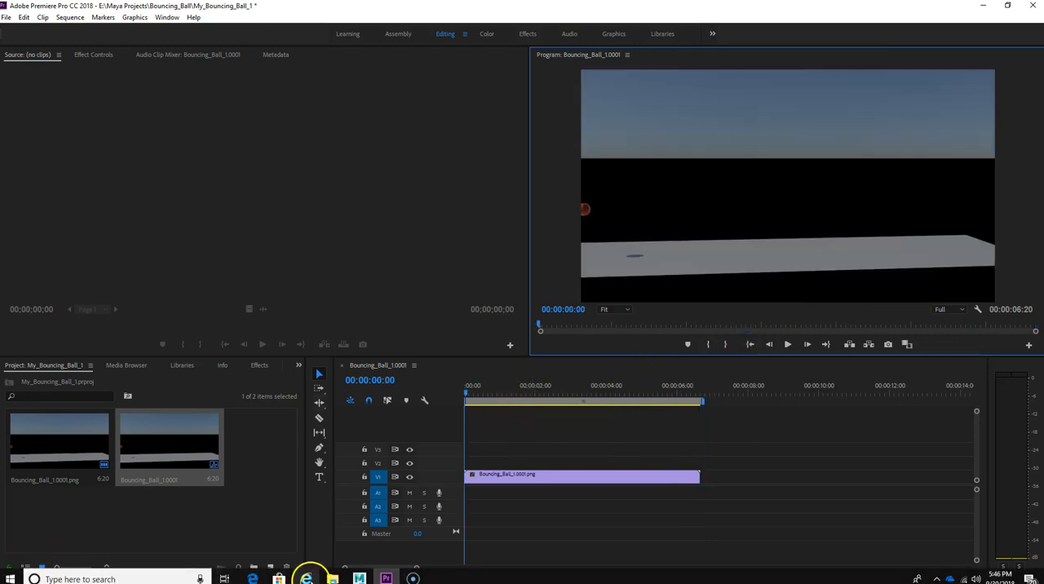
{"action": "left_click", "coordinate": [332, 578]}
{"action": "left_click_drag", "start_coordinate": [329, 208], "coordinate": [0, 214]}
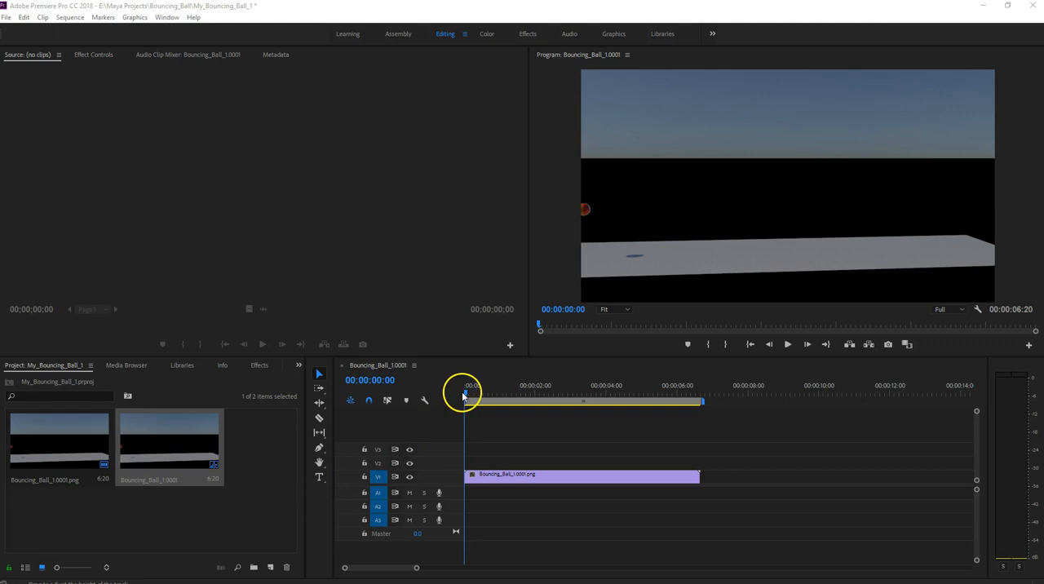
{"action": "left_click_drag", "start_coordinate": [466, 392], "coordinate": [493, 399]}
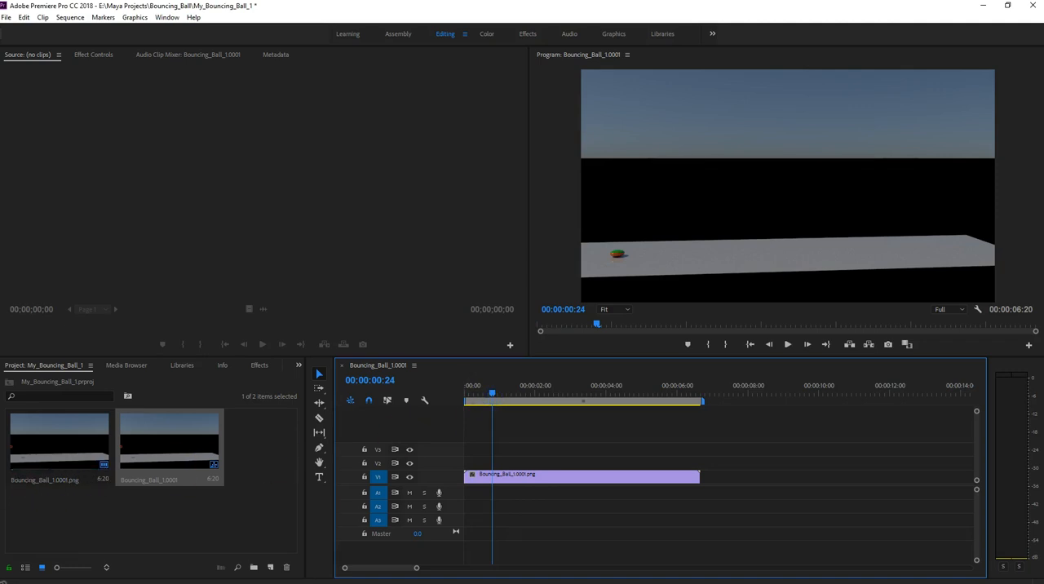
{"action": "left_click_drag", "start_coordinate": [80, 475], "coordinate": [506, 497]}
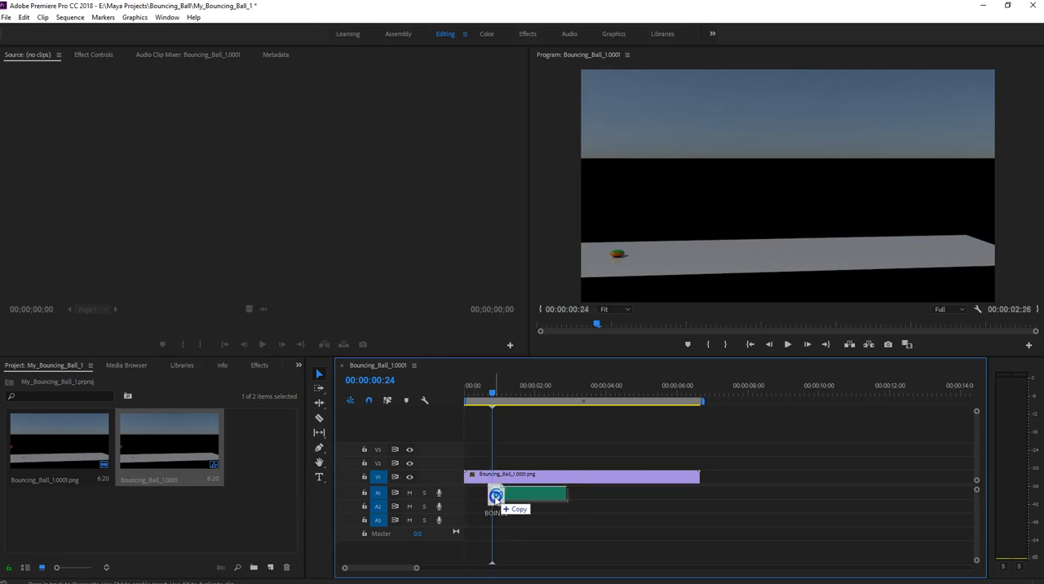
{"action": "left_click_drag", "start_coordinate": [493, 496], "coordinate": [489, 495], "text": "alt"}
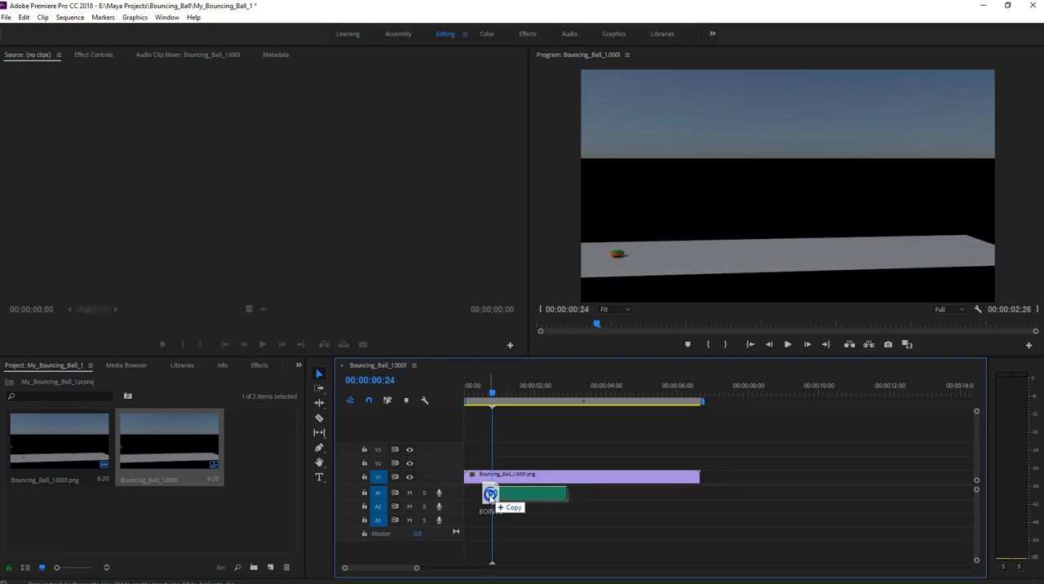
{"action": "left_click_drag", "start_coordinate": [490, 495], "coordinate": [487, 493]}
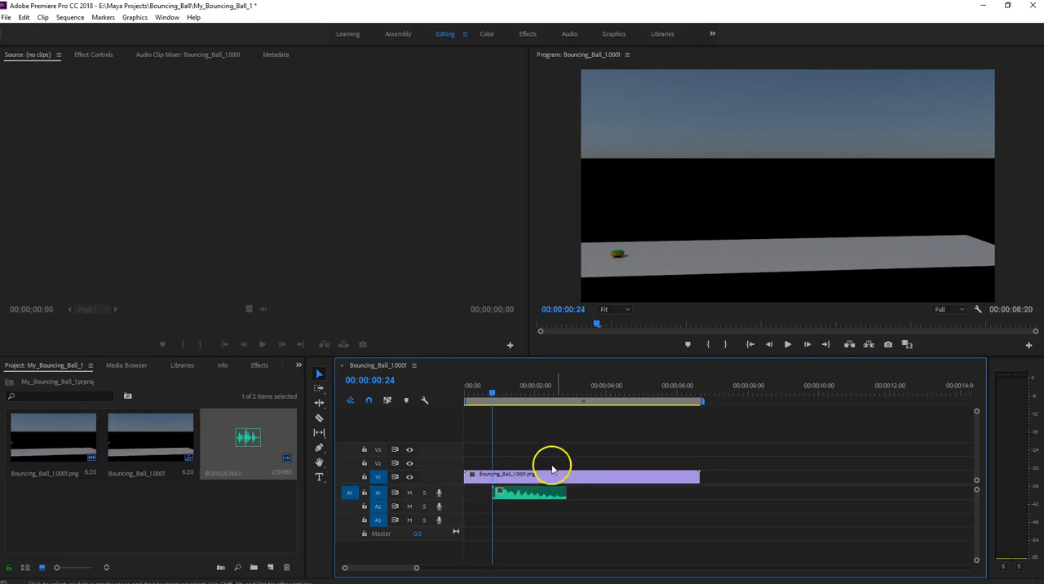
- Play the sequence from the beginning through the first bounce to check the sound's timing, then stop playback
{"action": "left_click_drag", "start_coordinate": [493, 394], "coordinate": [463, 388]}
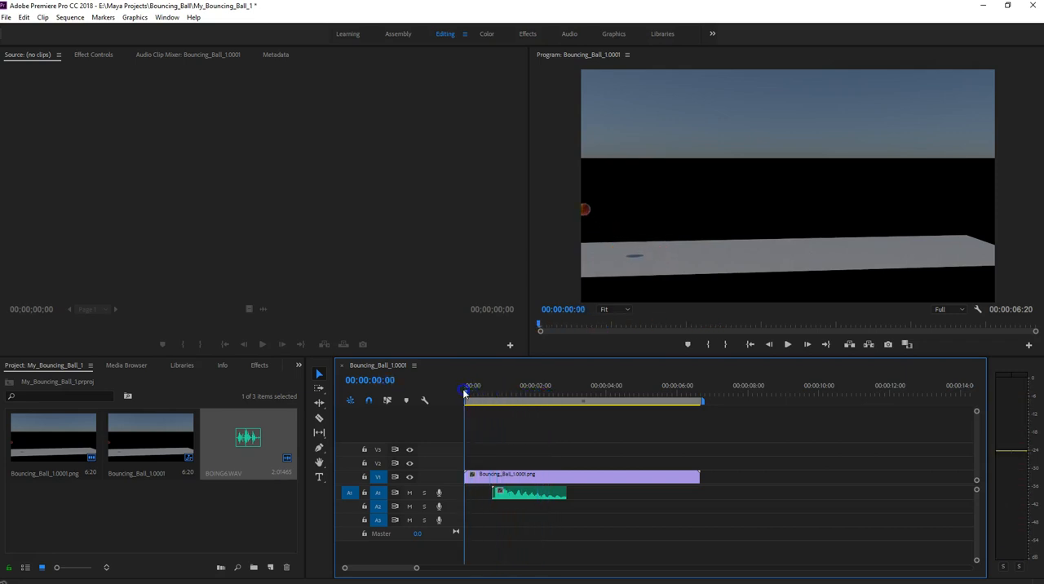
{"action": "left_click", "coordinate": [787, 344]}
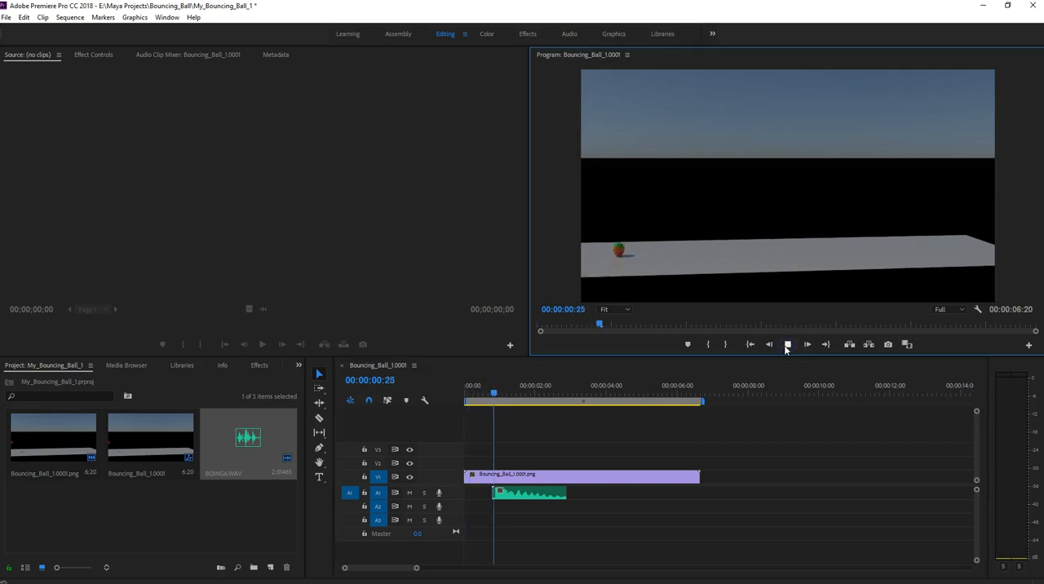
{"action": "left_click", "coordinate": [787, 344]}
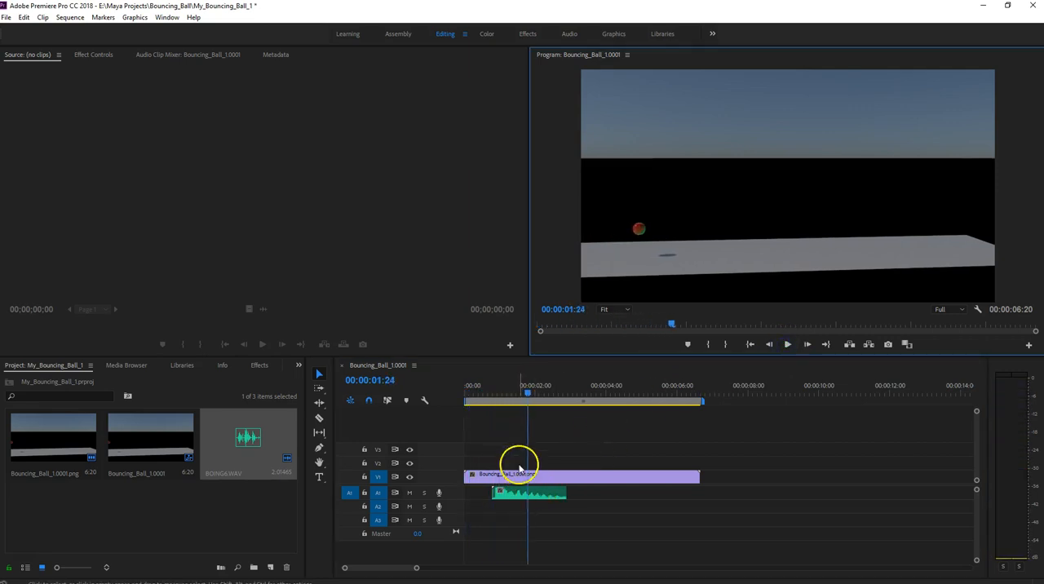
- Shift the BOING clip on A1 slightly ahead of the impact at 00:00:00:24 and replay the sequence from the start
{"action": "left_click_drag", "start_coordinate": [531, 396], "coordinate": [491, 395]}
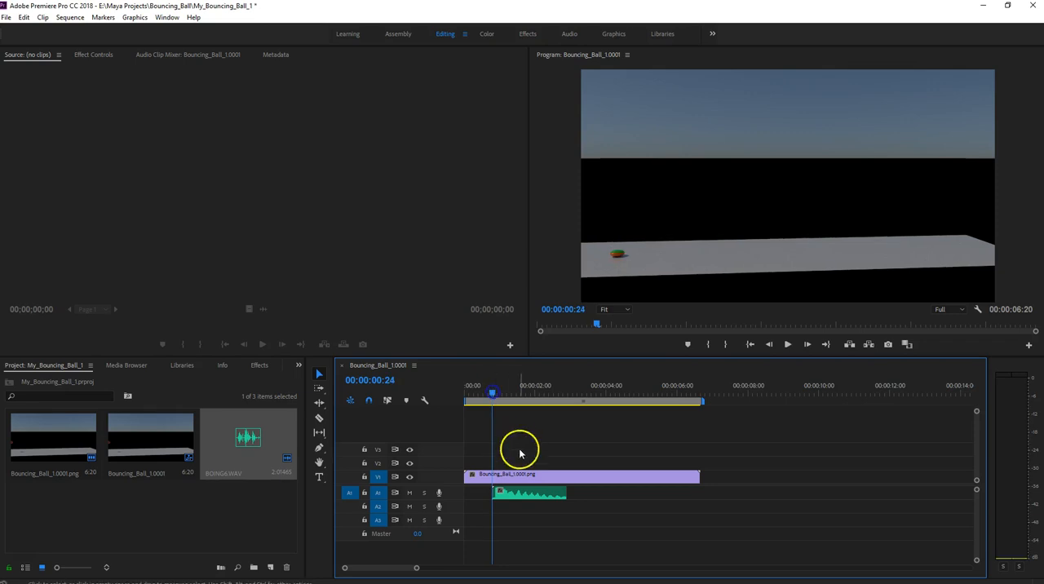
{"action": "left_click_drag", "start_coordinate": [531, 496], "coordinate": [524, 496]}
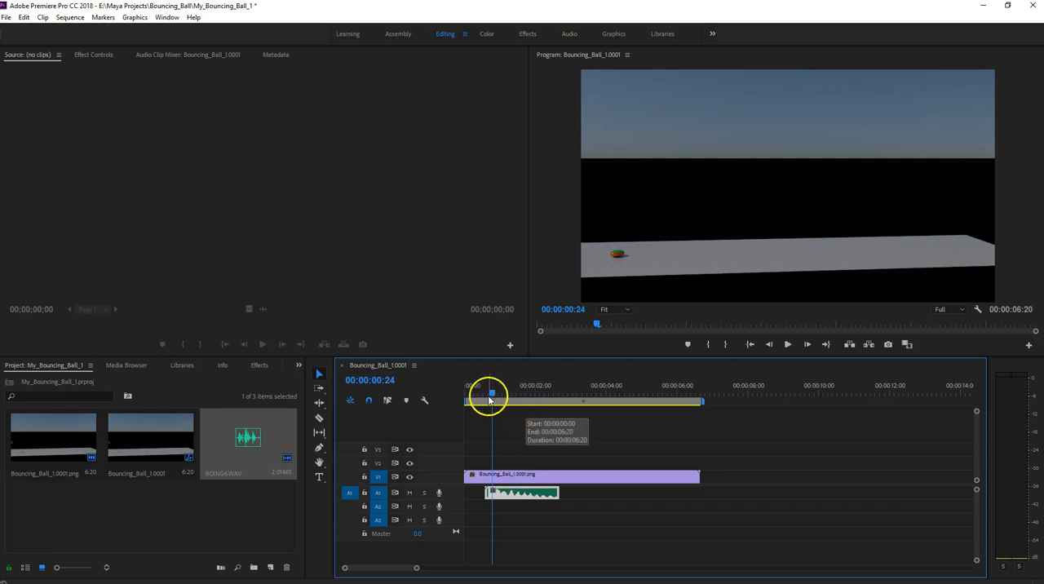
{"action": "left_click_drag", "start_coordinate": [528, 496], "coordinate": [528, 495]}
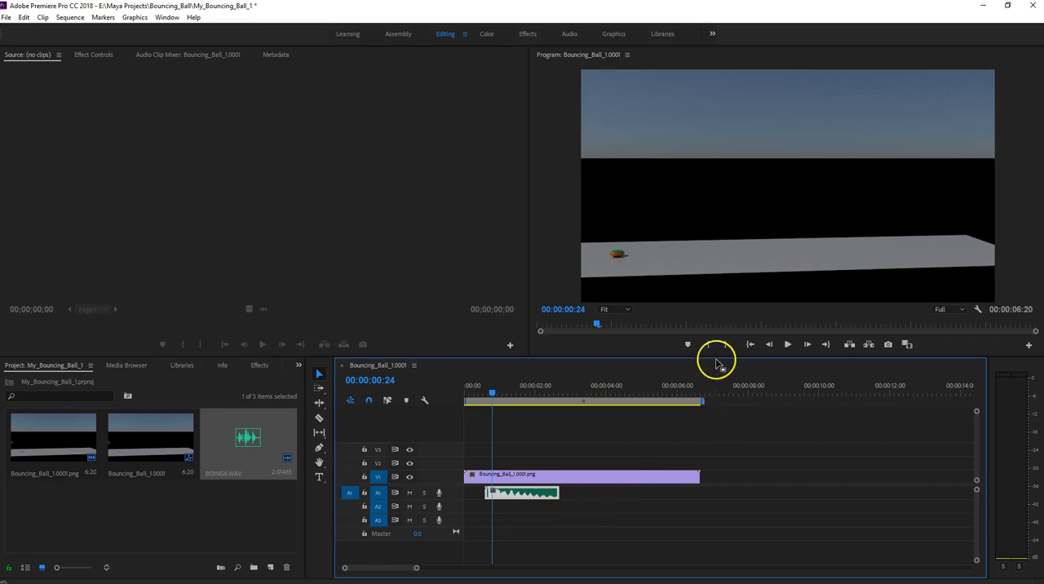
{"action": "left_click", "coordinate": [751, 345]}
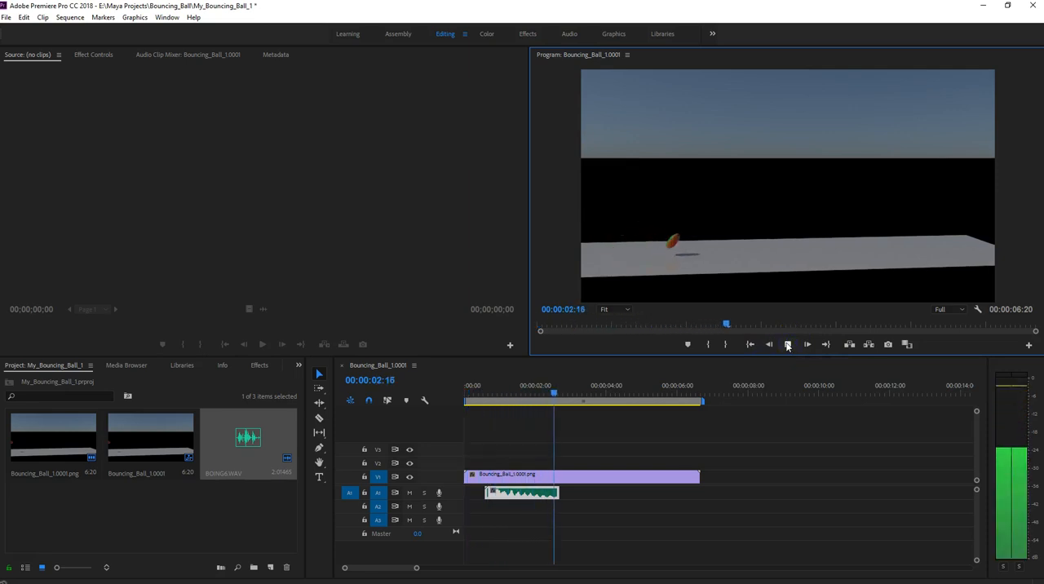
- Stop playback and trim the end of the first BOING clip on A1 to 00:00:01:19, between the first and second bounces
{"action": "left_click", "coordinate": [788, 344]}
{"action": "left_click_drag", "start_coordinate": [577, 396], "coordinate": [485, 391]}
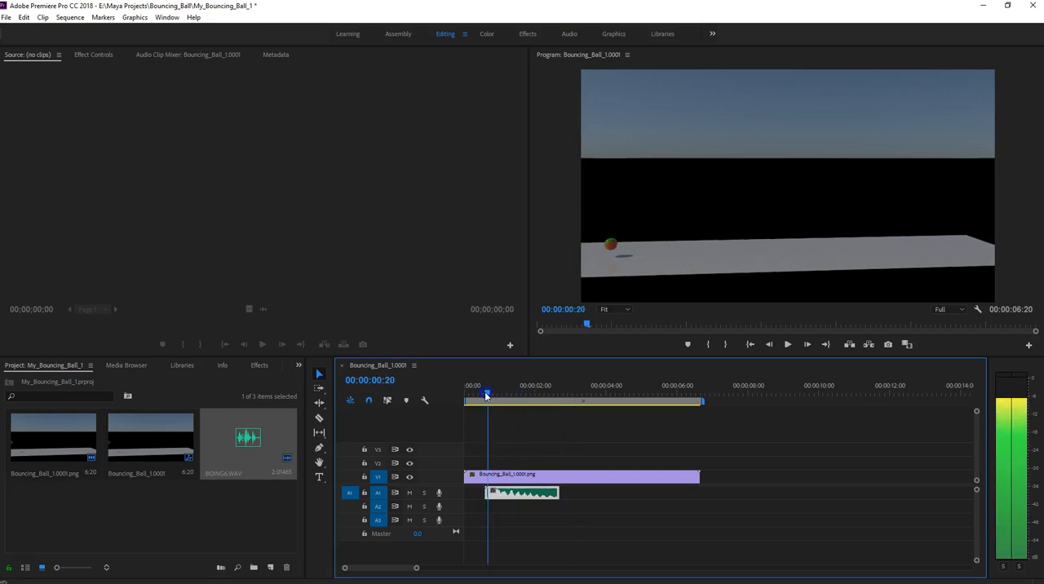
{"action": "left_click", "coordinate": [542, 495]}
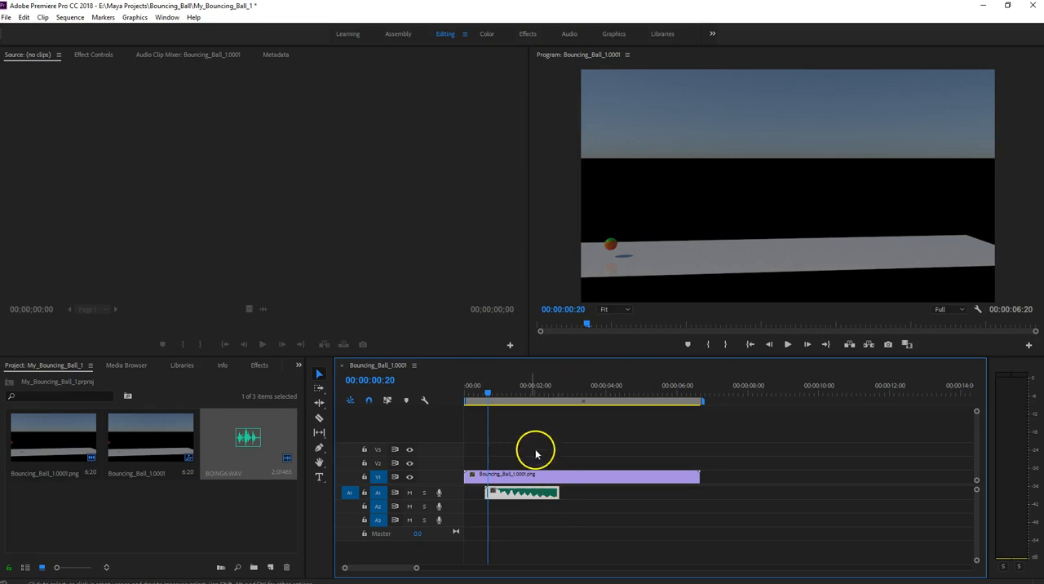
{"action": "left_click", "coordinate": [492, 394]}
{"action": "left_click_drag", "start_coordinate": [492, 394], "coordinate": [522, 396]}
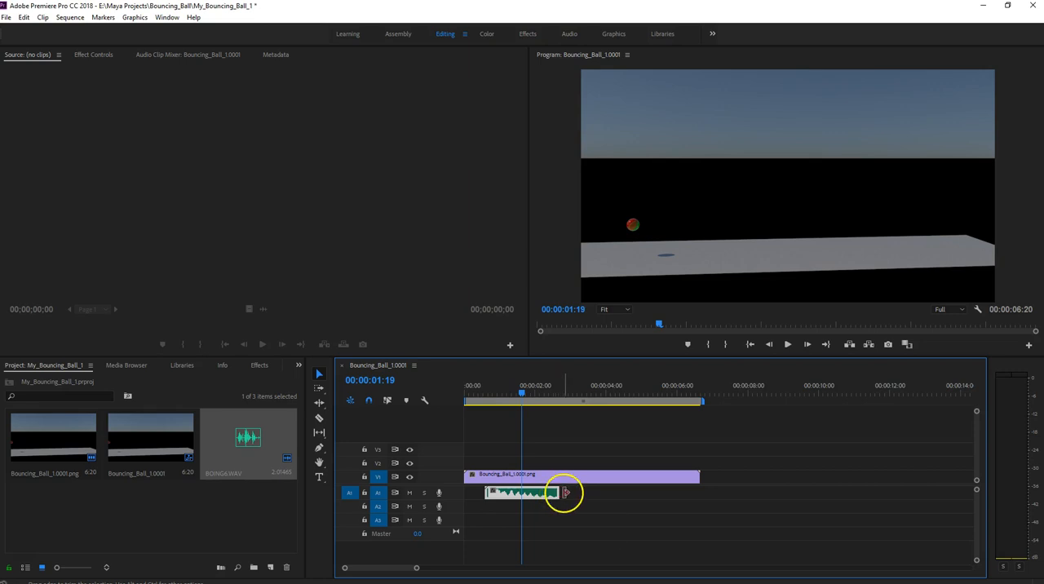
{"action": "left_click_drag", "start_coordinate": [558, 493], "coordinate": [520, 493]}
- Replay the sequence from near its start to check the trimmed sound, and move the playhead to the second ground impact at 00:00:02:11
{"action": "left_click_drag", "start_coordinate": [520, 393], "coordinate": [467, 392]}
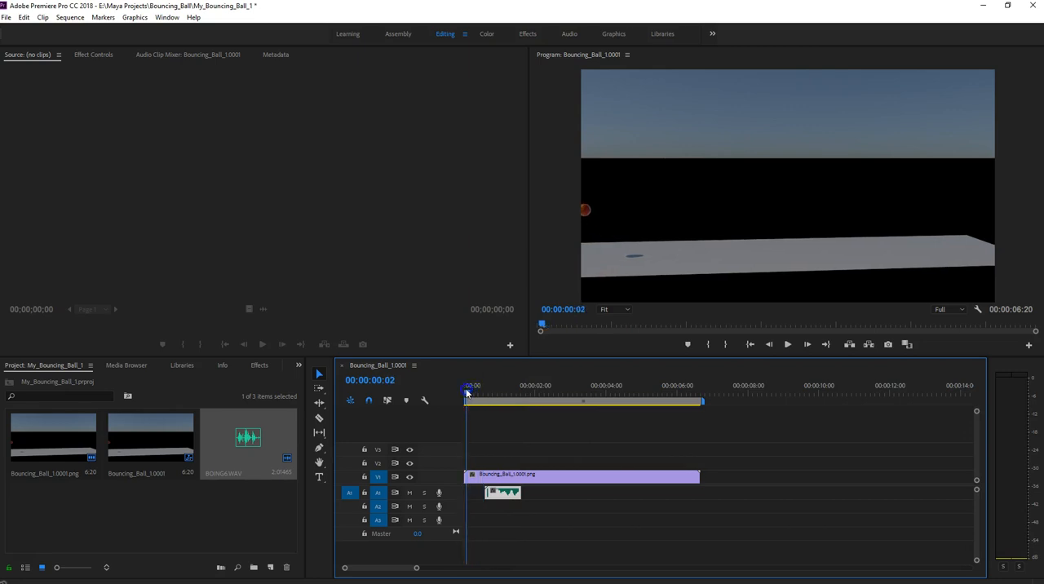
{"action": "left_click", "coordinate": [787, 344]}
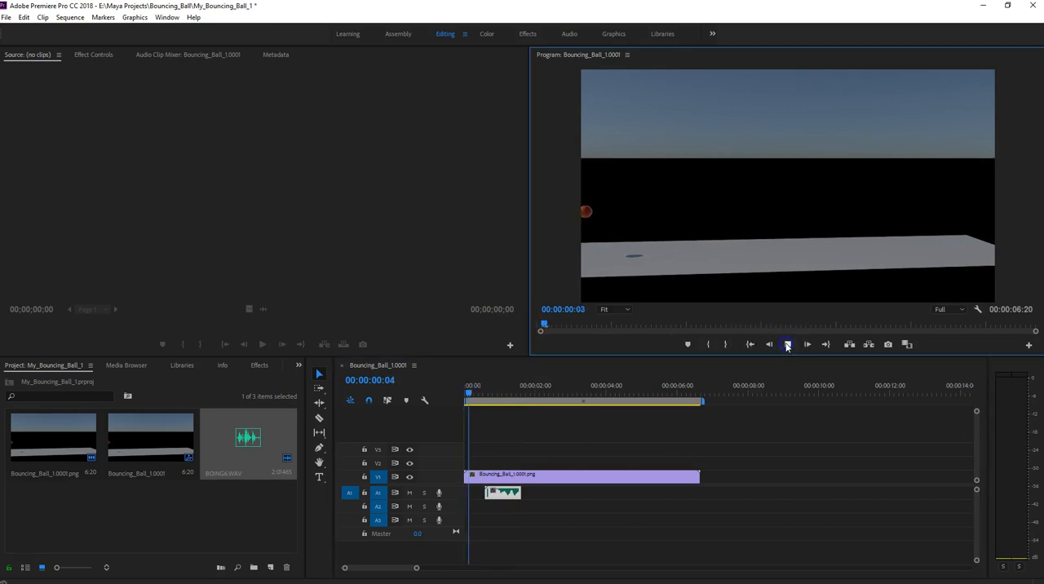
{"action": "left_click", "coordinate": [787, 345]}
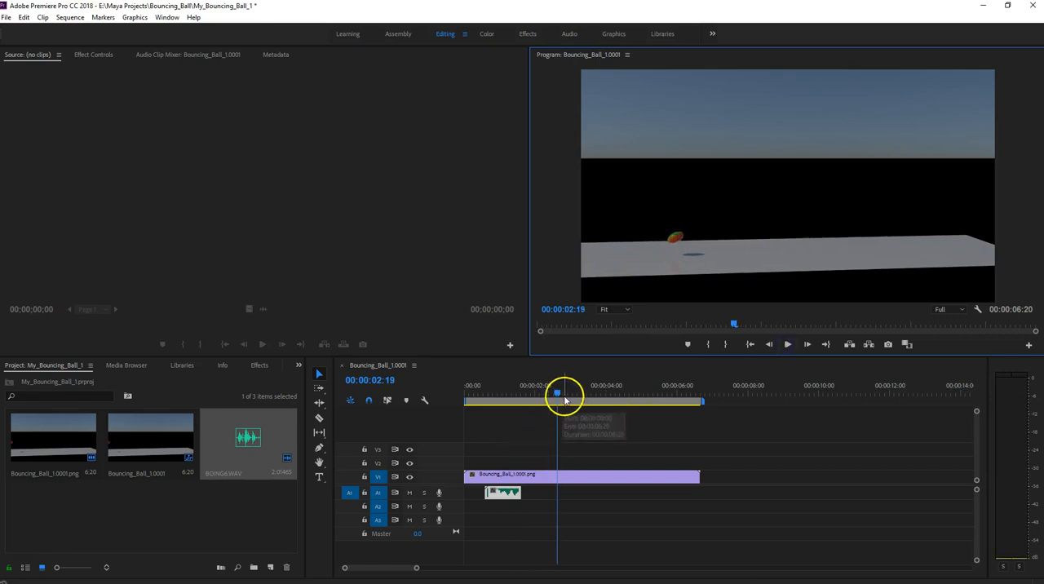
{"action": "left_click", "coordinate": [554, 394]}
{"action": "mouse_move", "coordinate": [554, 393]}
{"action": "left_mouse_down"}
{"action": "mouse_move", "coordinate": [508, 396]}
{"action": "mouse_move", "coordinate": [552, 412]}
{"action": "left_mouse_up"}
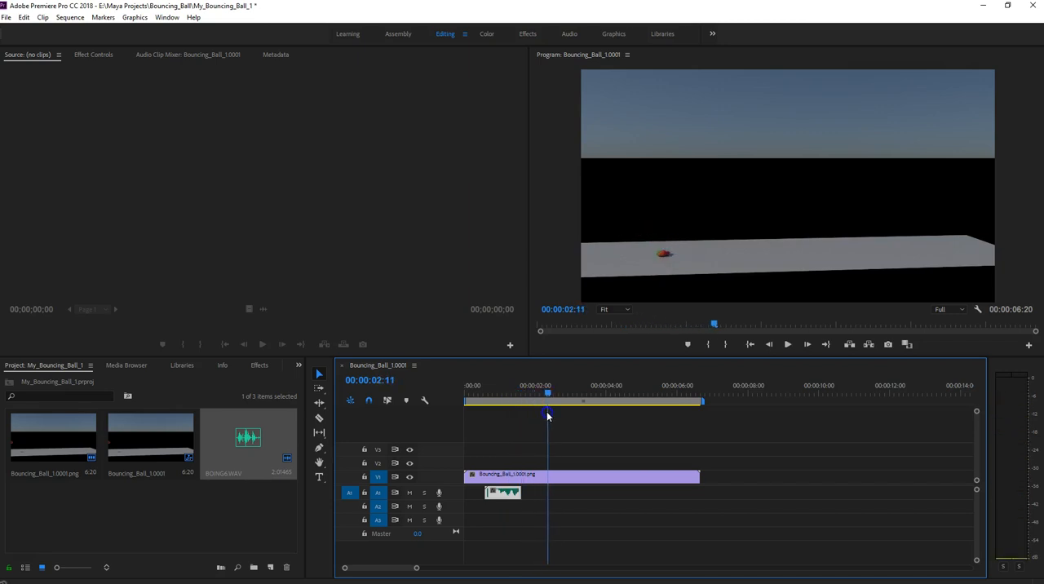
{"action": "left_click", "coordinate": [508, 491]}
{"action": "right_click", "coordinate": [507, 495]}
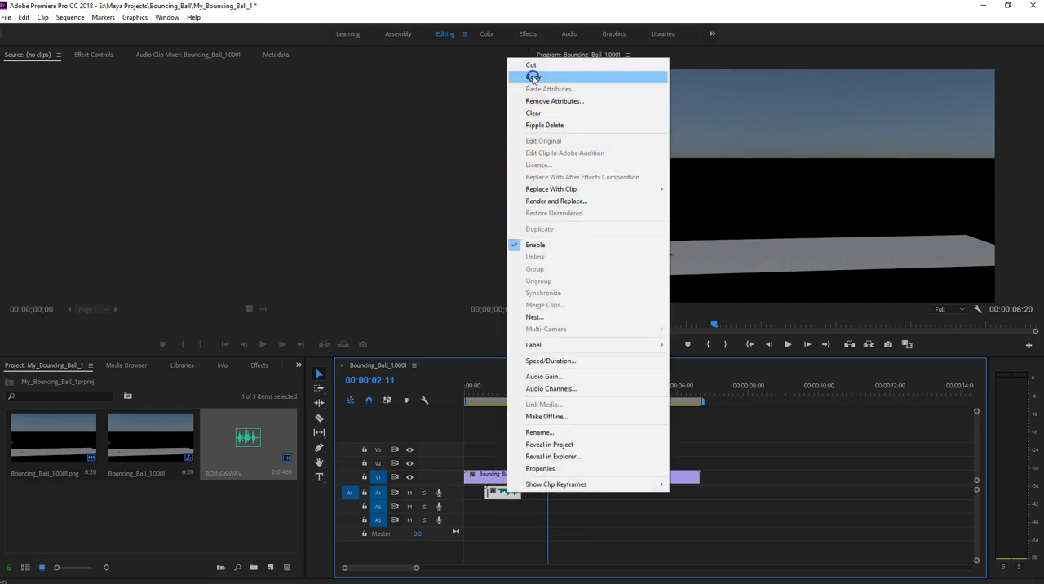
{"action": "left_click", "coordinate": [532, 77]}
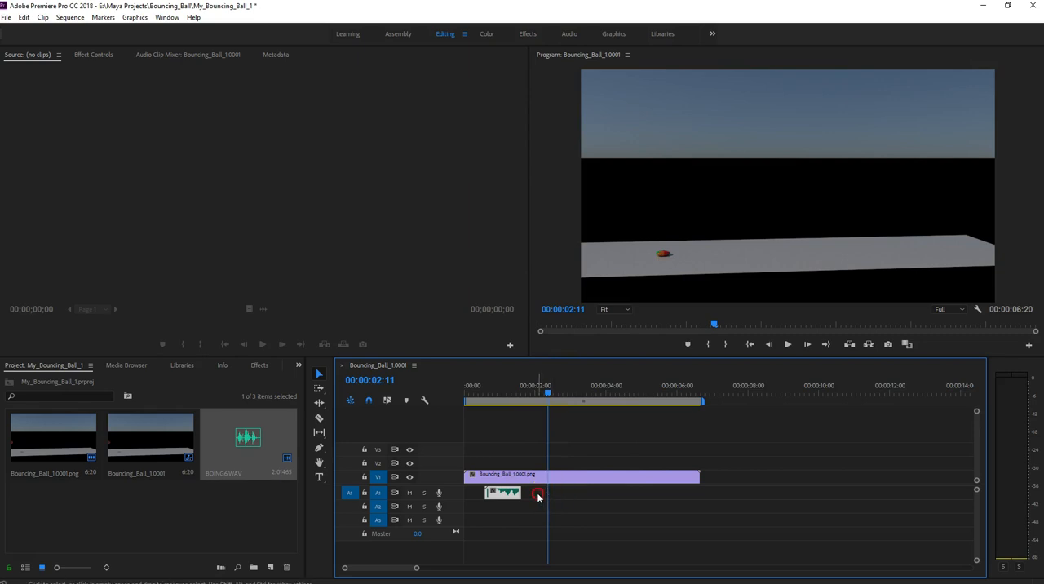
{"action": "right_click", "coordinate": [516, 496]}
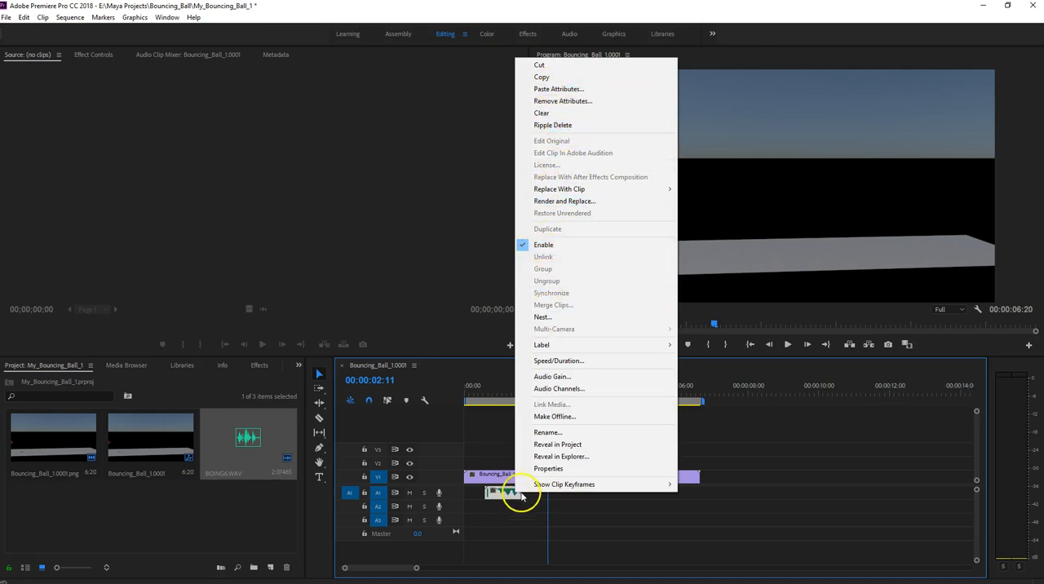
{"action": "left_click", "coordinate": [520, 497]}
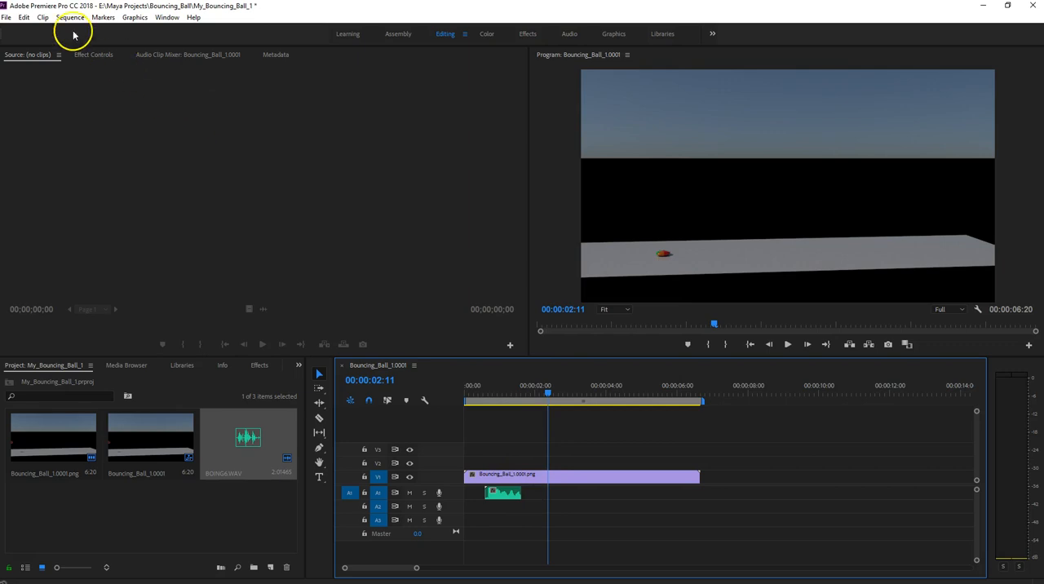
{"action": "left_click", "coordinate": [41, 18]}
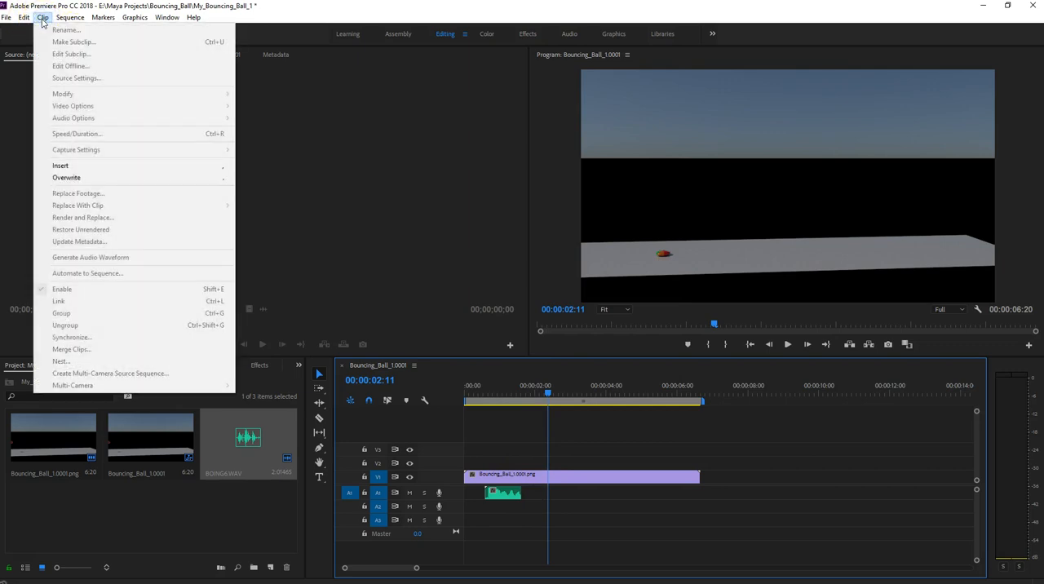
{"action": "left_click", "coordinate": [24, 18]}
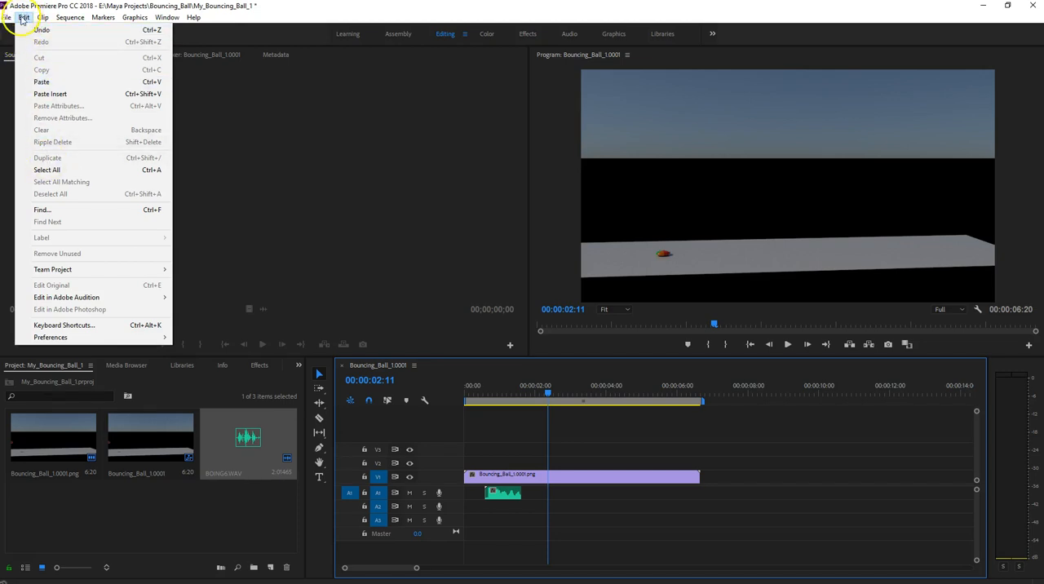
{"action": "left_click", "coordinate": [22, 18]}
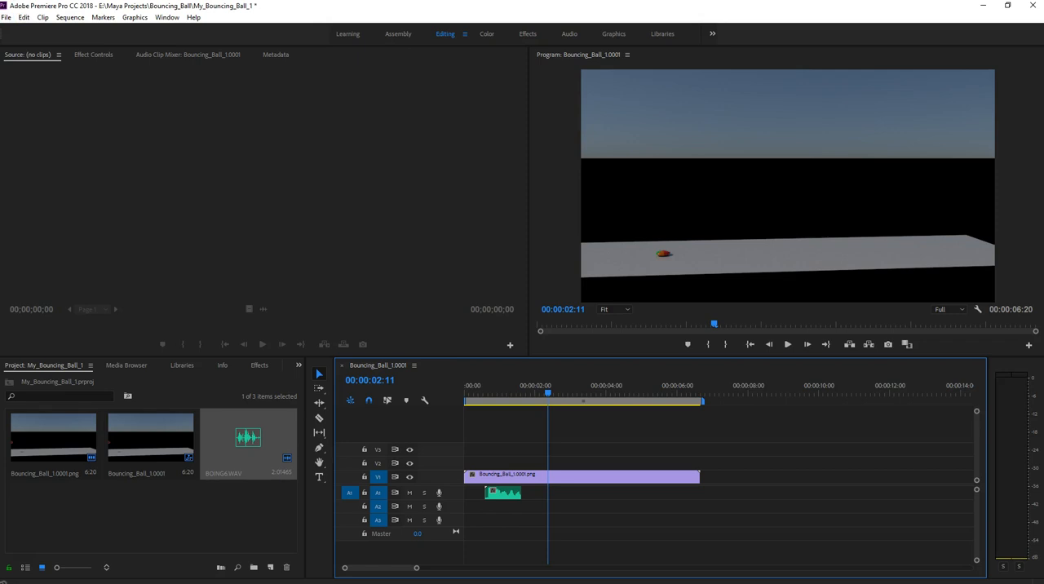
- Add a second BOING sound to A1 starting slightly ahead of the impact at 00:00:02:11, and trim its end to 00:00:03:01
{"action": "left_click_drag", "start_coordinate": [248, 457], "coordinate": [545, 493]}
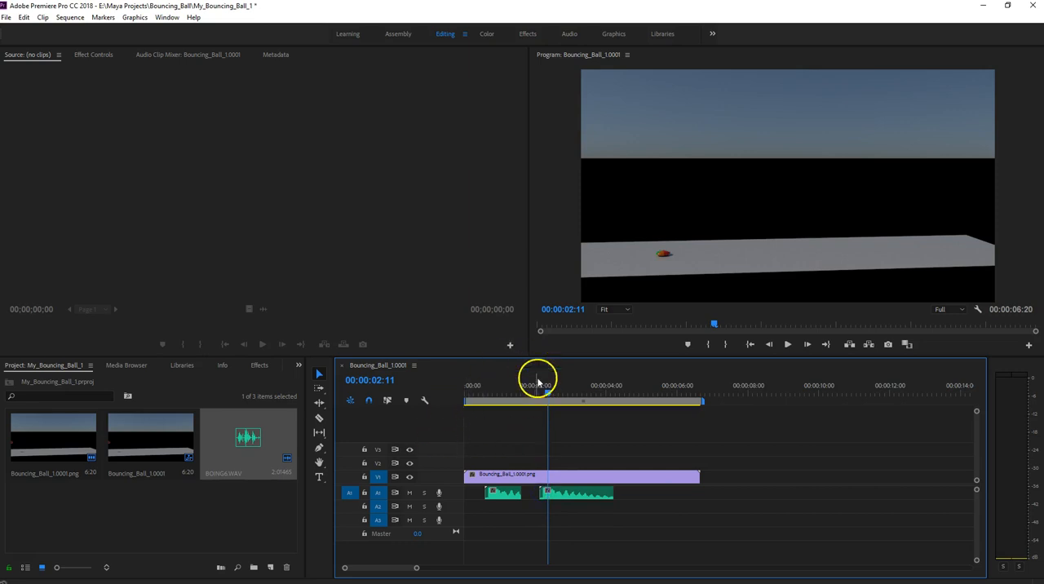
{"action": "left_click", "coordinate": [563, 497]}
{"action": "left_click_drag", "start_coordinate": [563, 497], "coordinate": [561, 496]}
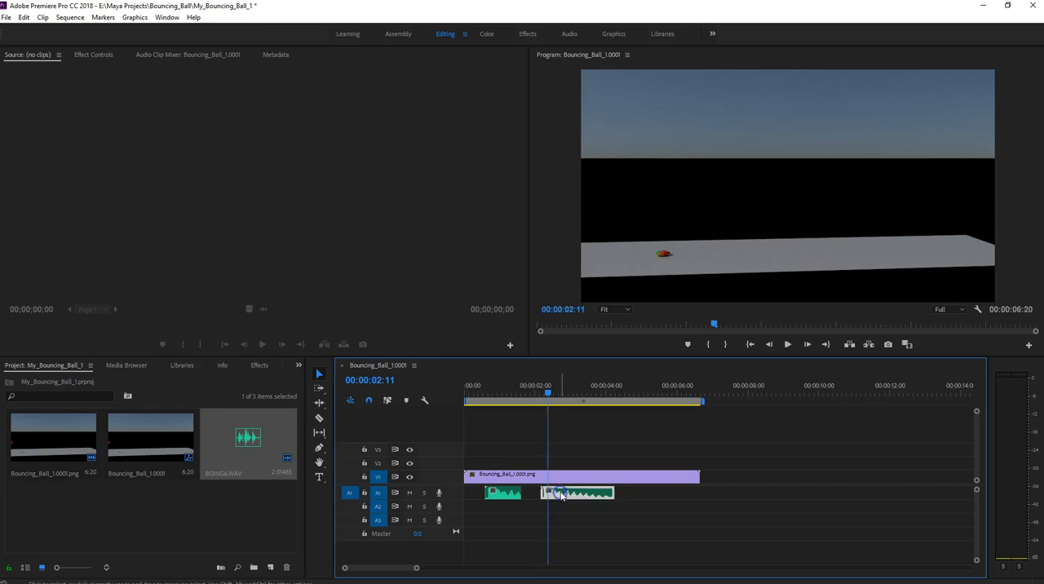
{"action": "left_click_drag", "start_coordinate": [548, 398], "coordinate": [573, 401]}
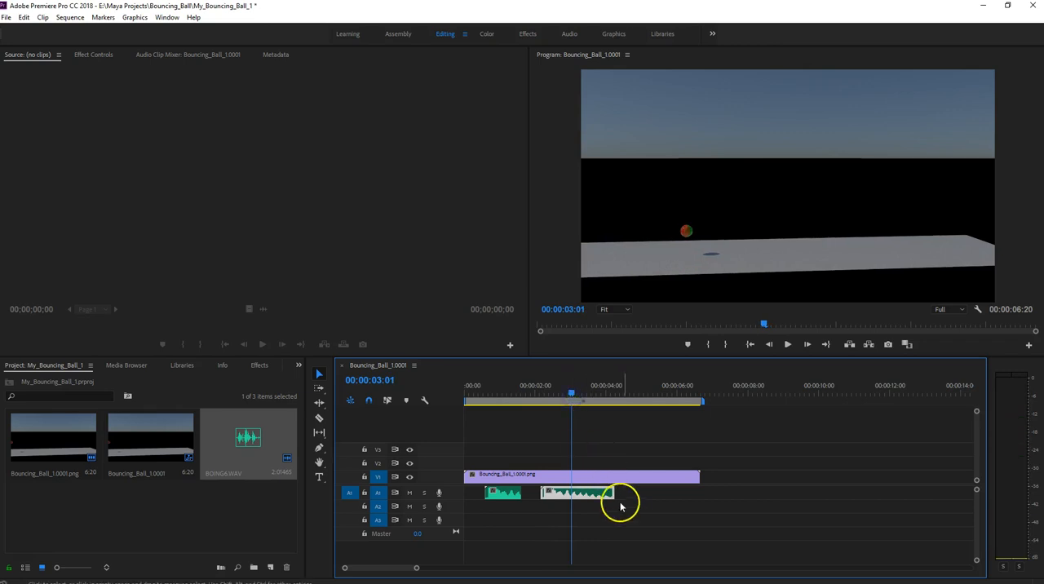
{"action": "left_click_drag", "start_coordinate": [611, 494], "coordinate": [571, 491]}
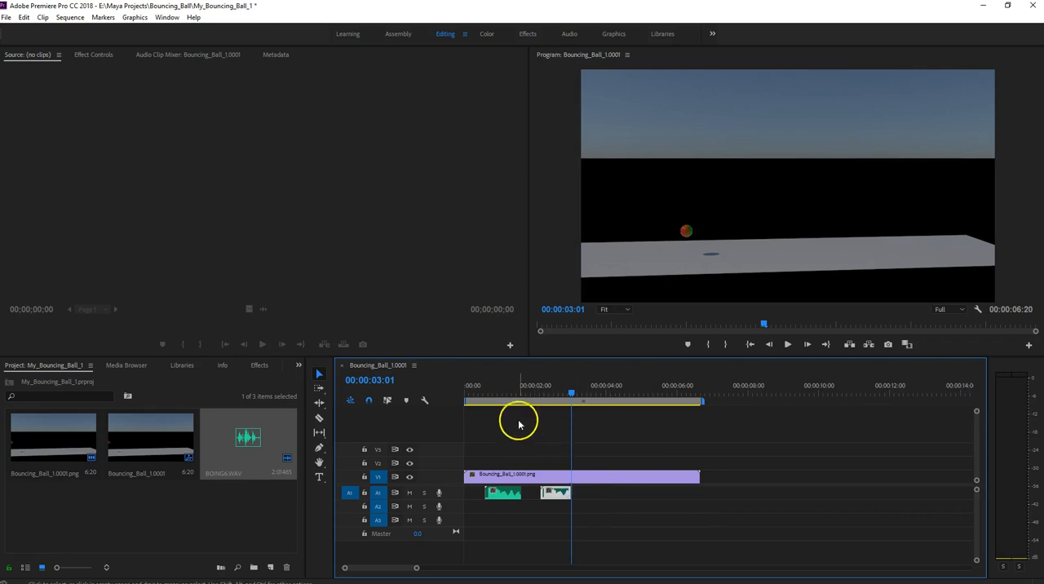
- Add a third BOING sound to A1 starting slightly ahead of the third ground impact at 00:00:03:19
{"action": "left_click_drag", "start_coordinate": [571, 395], "coordinate": [590, 405]}
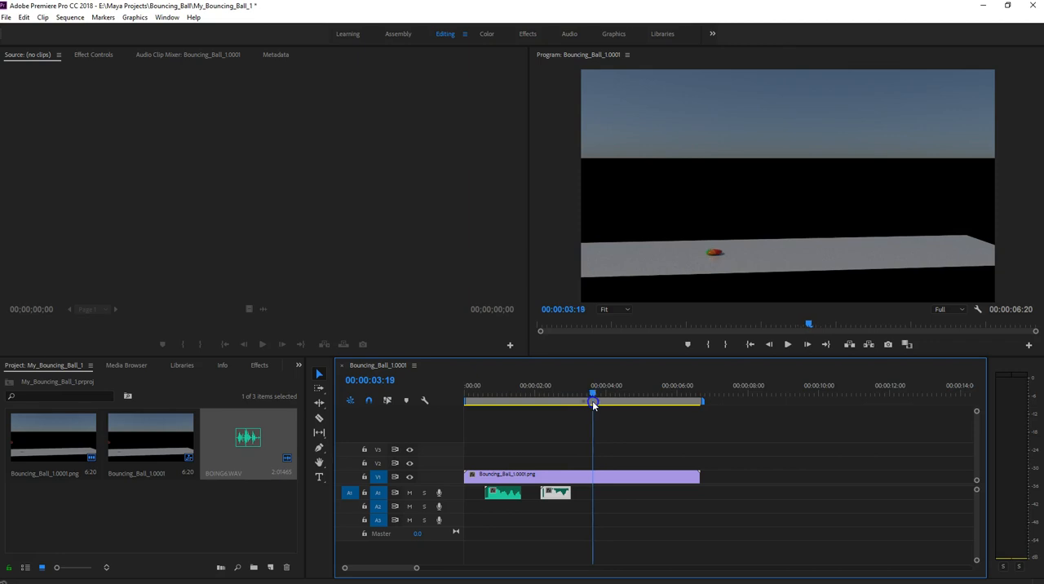
{"action": "left_click_drag", "start_coordinate": [248, 441], "coordinate": [605, 493]}
{"action": "left_click", "coordinate": [613, 499]}
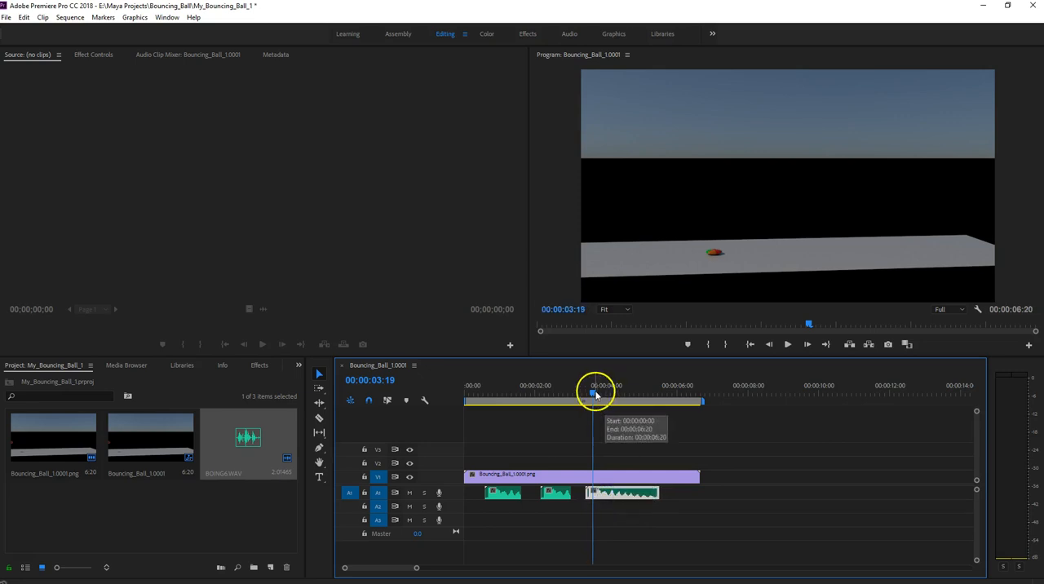
- Play the sequence from the start to check all three bounce sounds, then stop and return to the beginning
{"action": "left_click", "coordinate": [751, 344]}
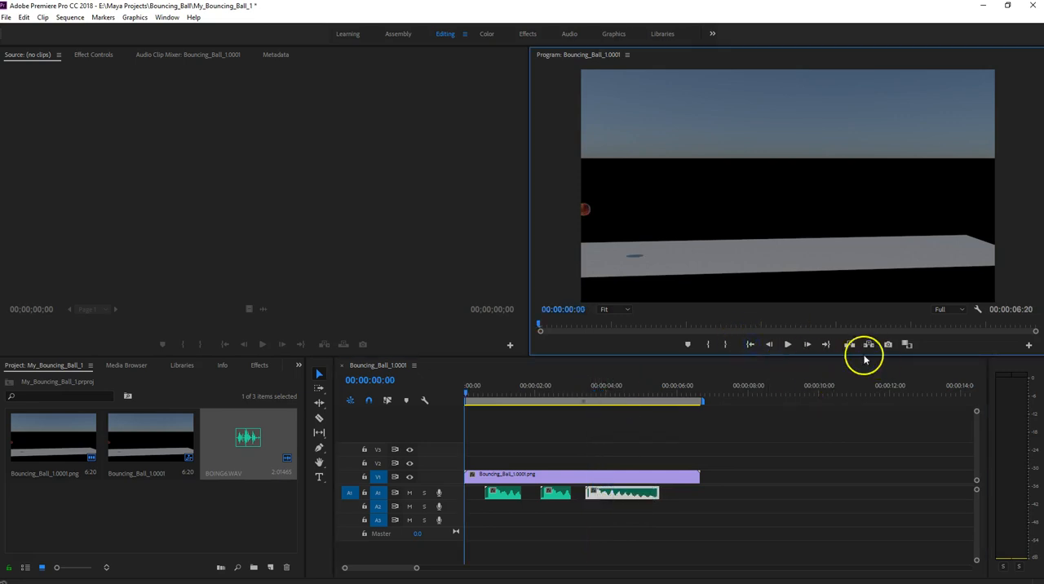
{"action": "left_click", "coordinate": [788, 345]}
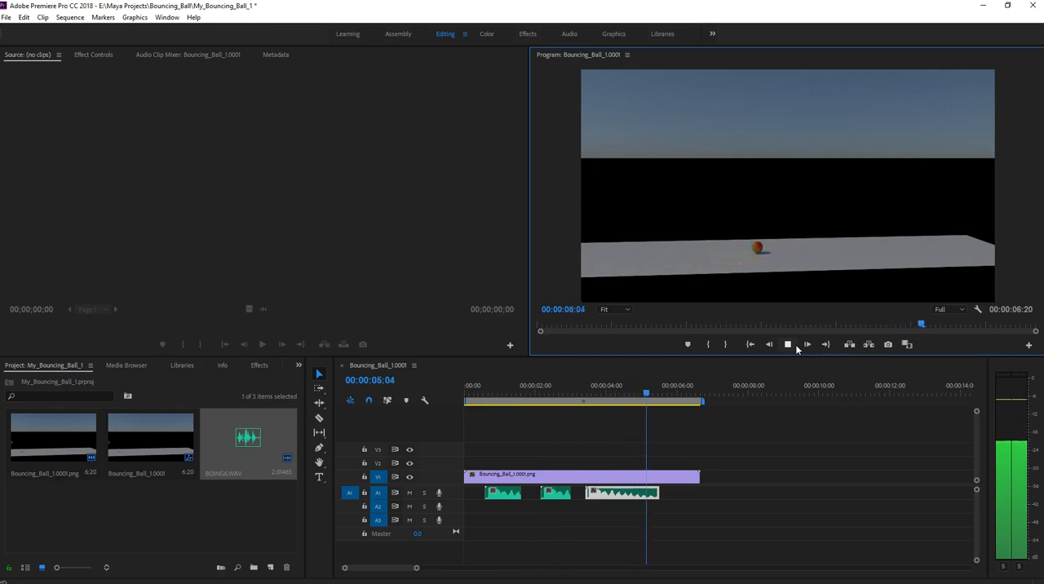
{"action": "left_click", "coordinate": [788, 344]}
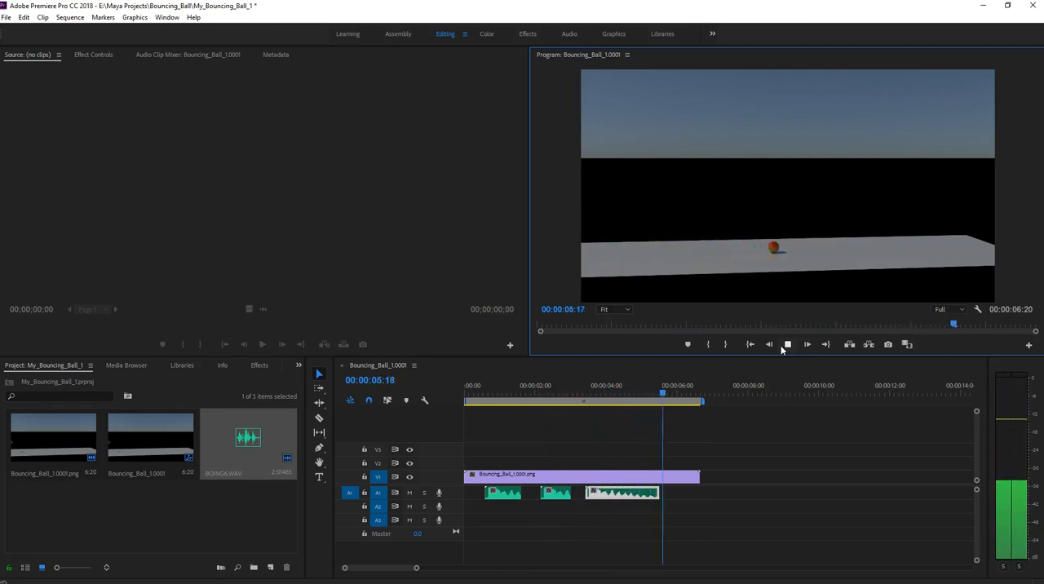
{"action": "left_click", "coordinate": [787, 344]}
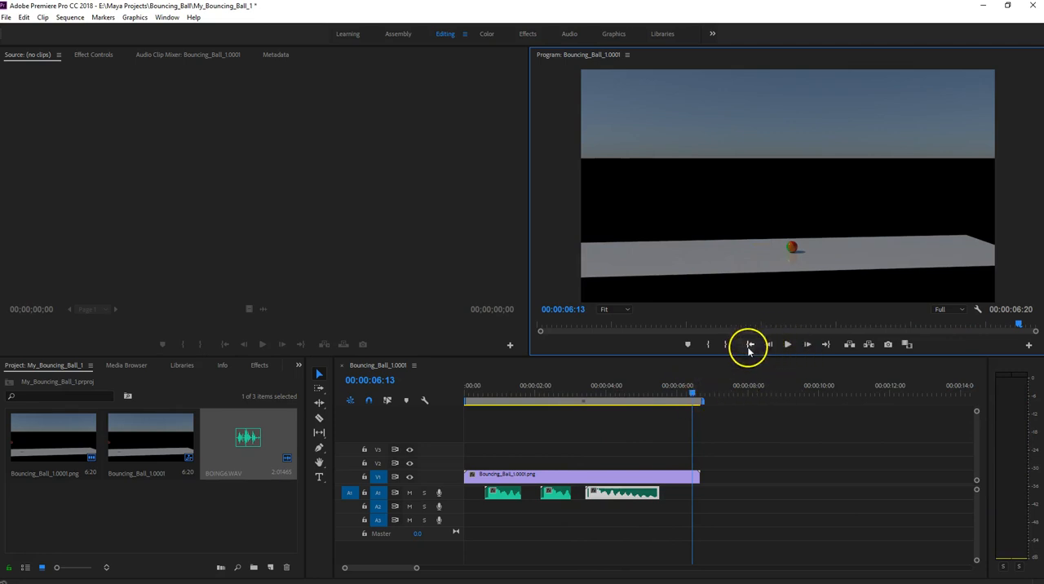
{"action": "left_click", "coordinate": [749, 345]}
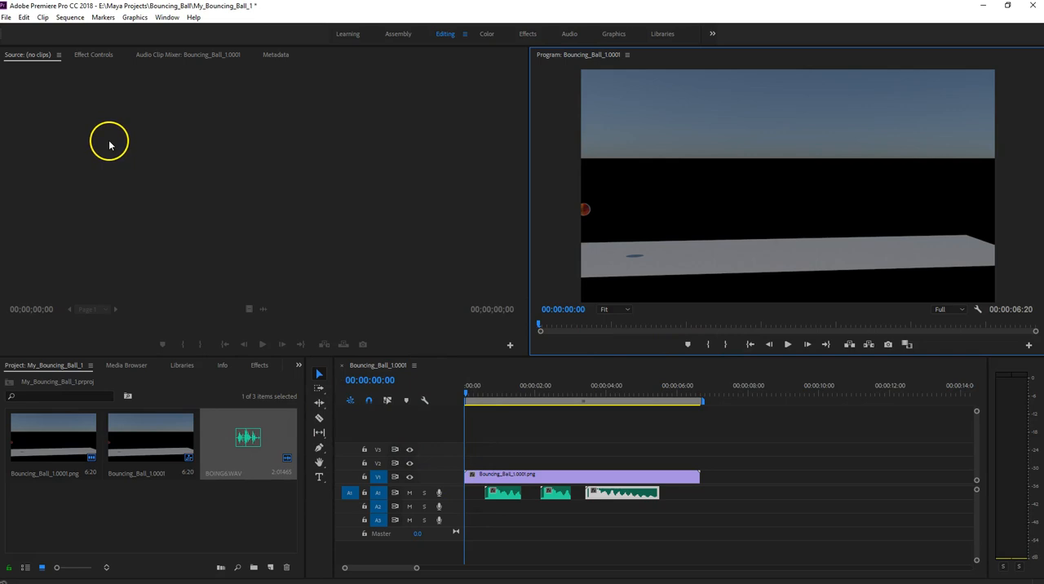
- Save the project and export the sequence as Windows Media with the HD 1080p 29.97 preset to Bouncing_Ball_1.0001_1.wmv on the desktop
{"action": "left_click", "coordinate": [6, 17]}
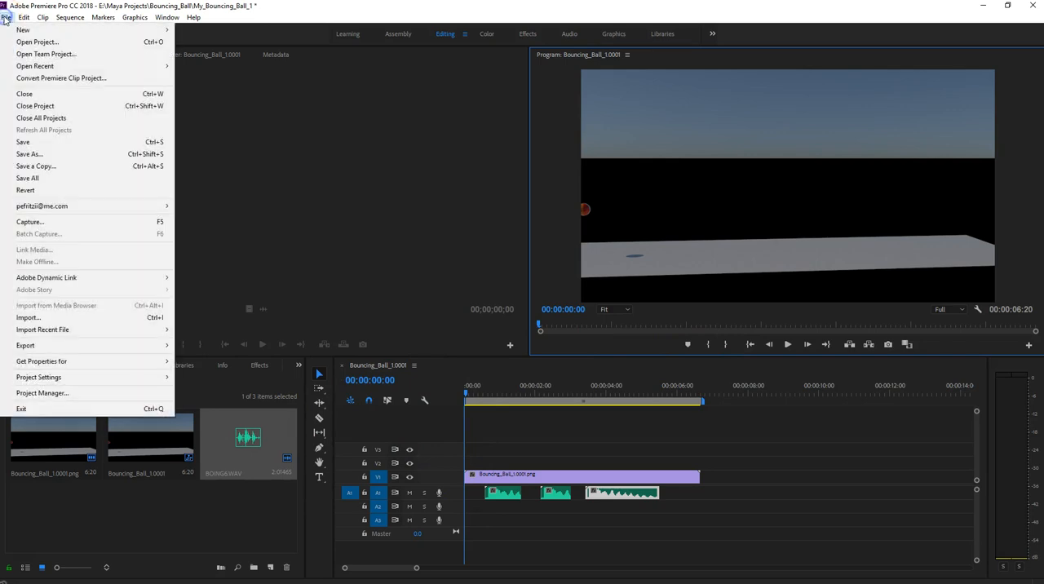
{"action": "left_click", "coordinate": [27, 143]}
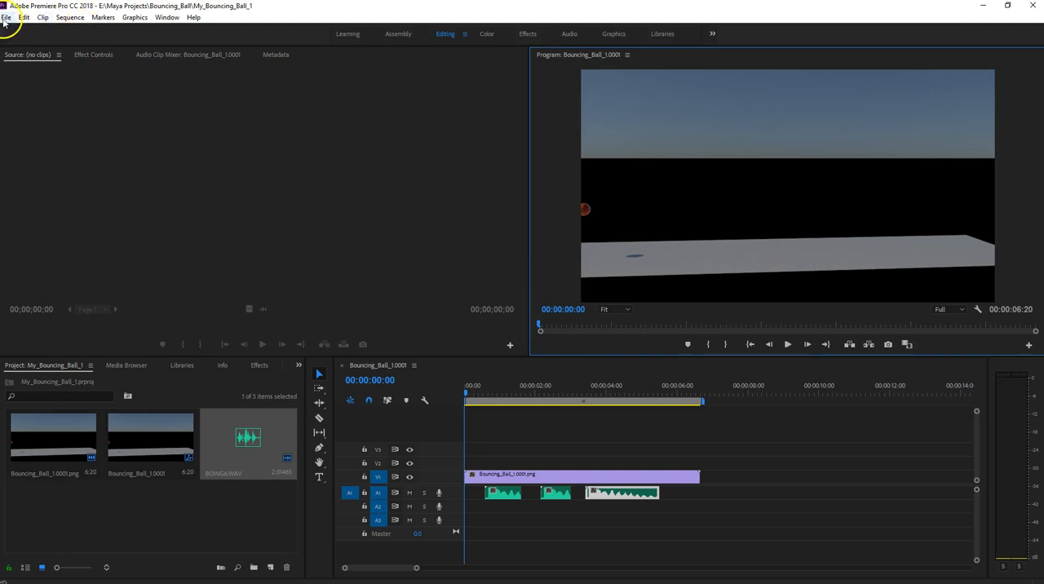
{"action": "left_click", "coordinate": [6, 18]}
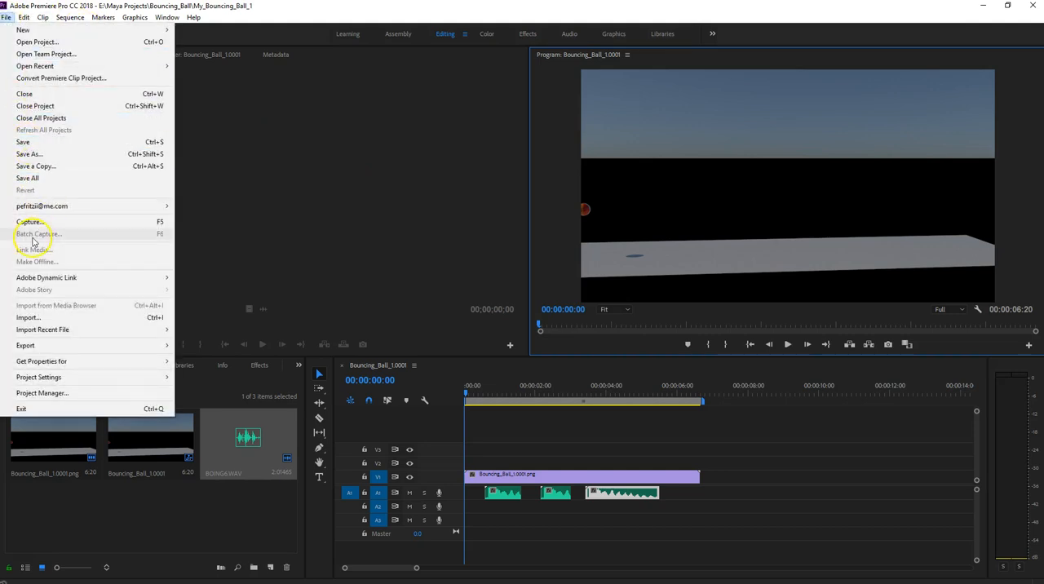
{"action": "mouse_move", "coordinate": [66, 349]}
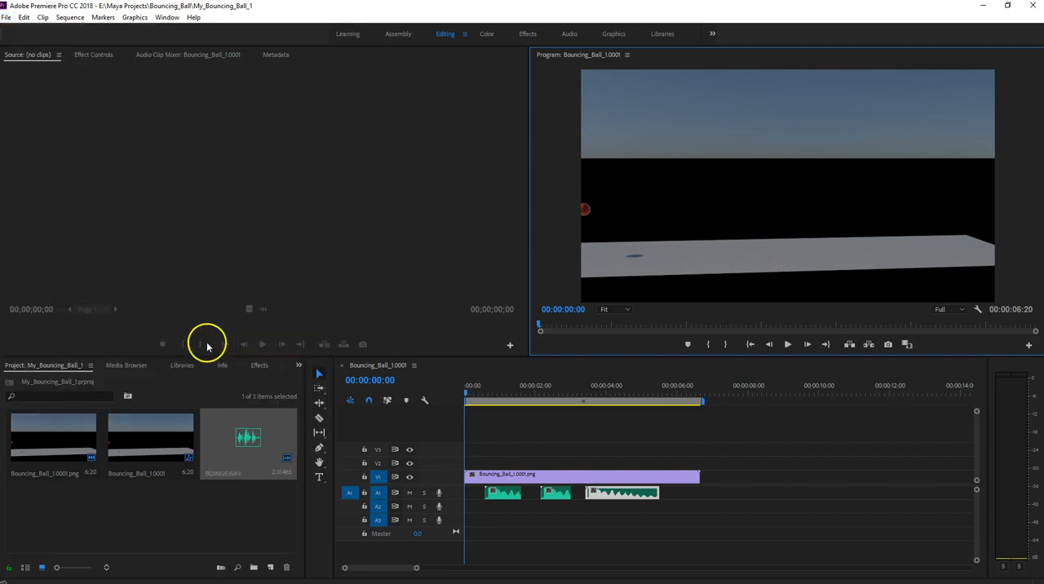
{"action": "key", "text": "ctrl+m"}
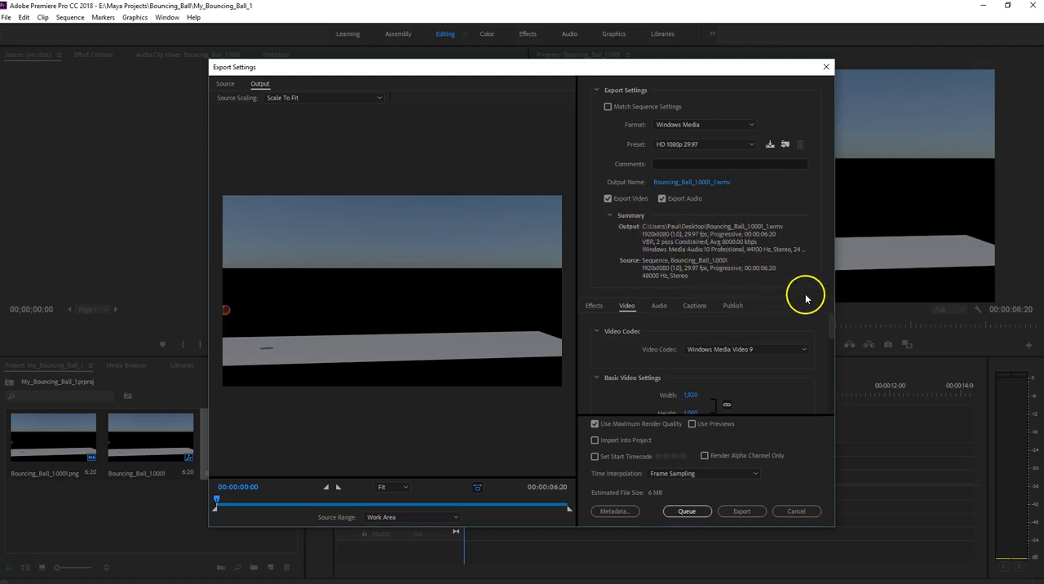
{"action": "scroll", "coordinate": [811, 327], "scroll_direction": "down", "scroll_amount": 4}
{"action": "scroll", "coordinate": [812, 330], "scroll_direction": "down", "scroll_amount": 5}
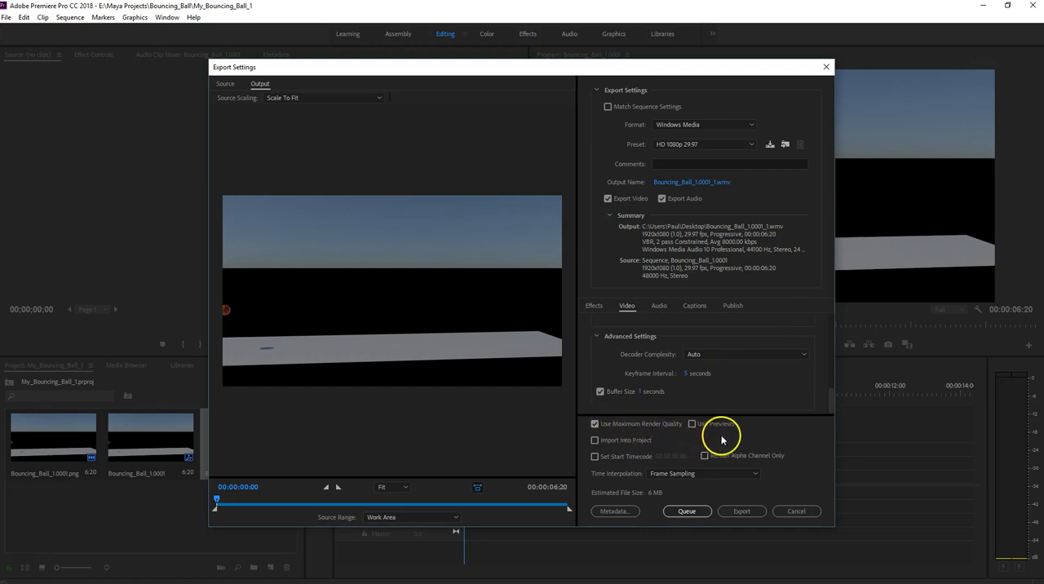
{"action": "left_click", "coordinate": [742, 511]}
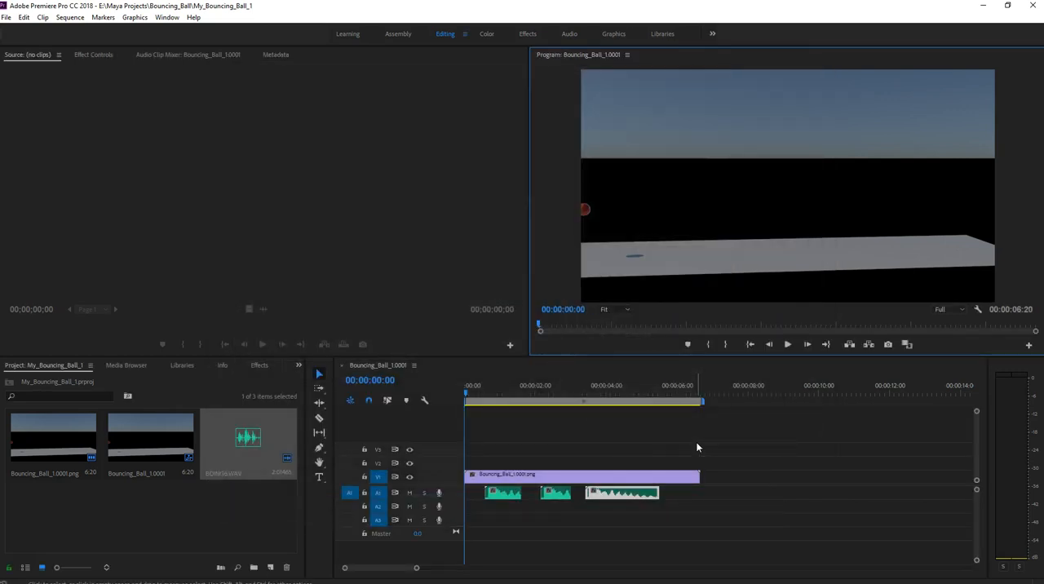
- Switch to File Explorer
{"action": "mouse_move", "coordinate": [384, 578]}
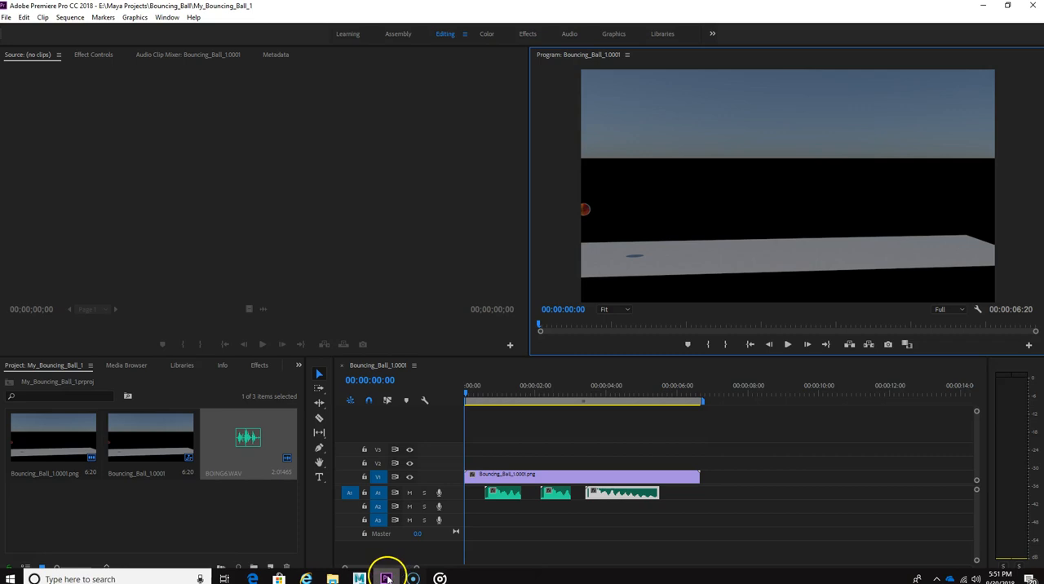
{"action": "left_click", "coordinate": [335, 580]}
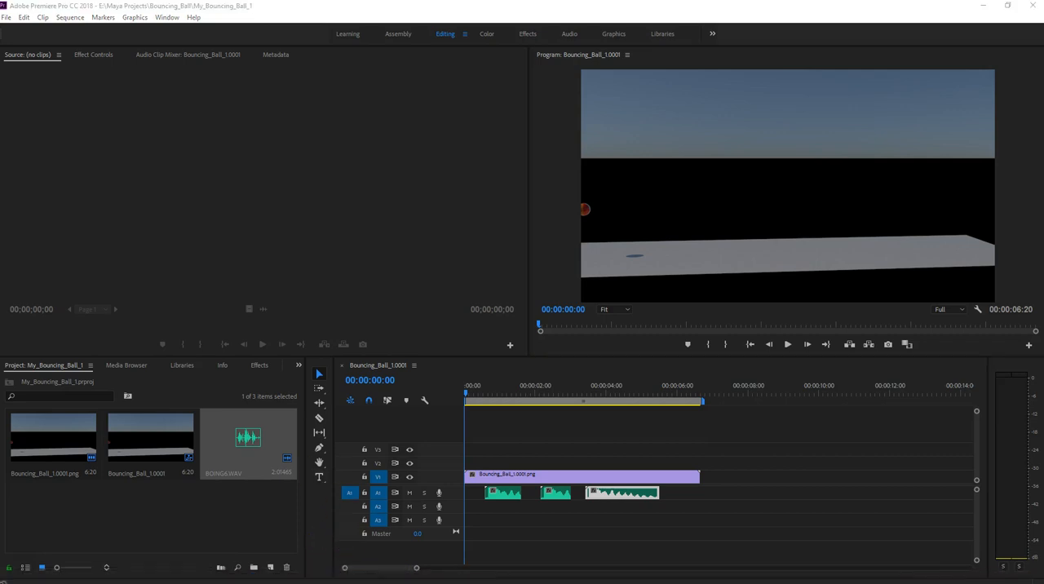